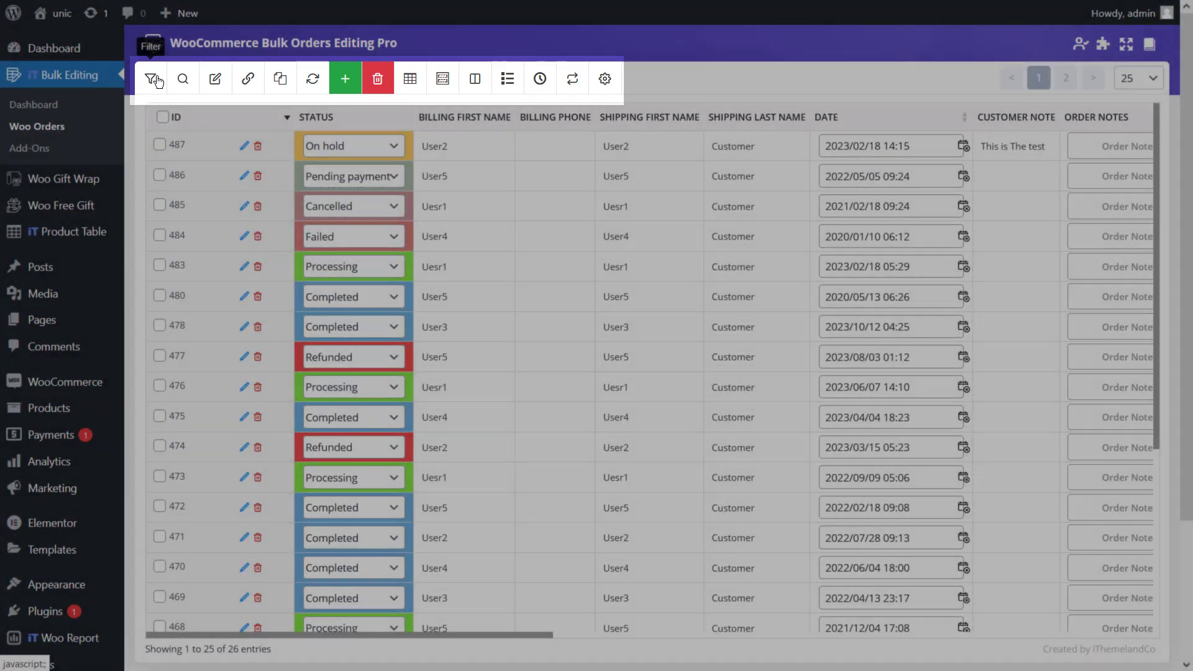
Step: Filter the orders by Shipping Company using the Not operator and the value Air, then return to the orders table
{"action": "left_click", "coordinate": [152, 79]}
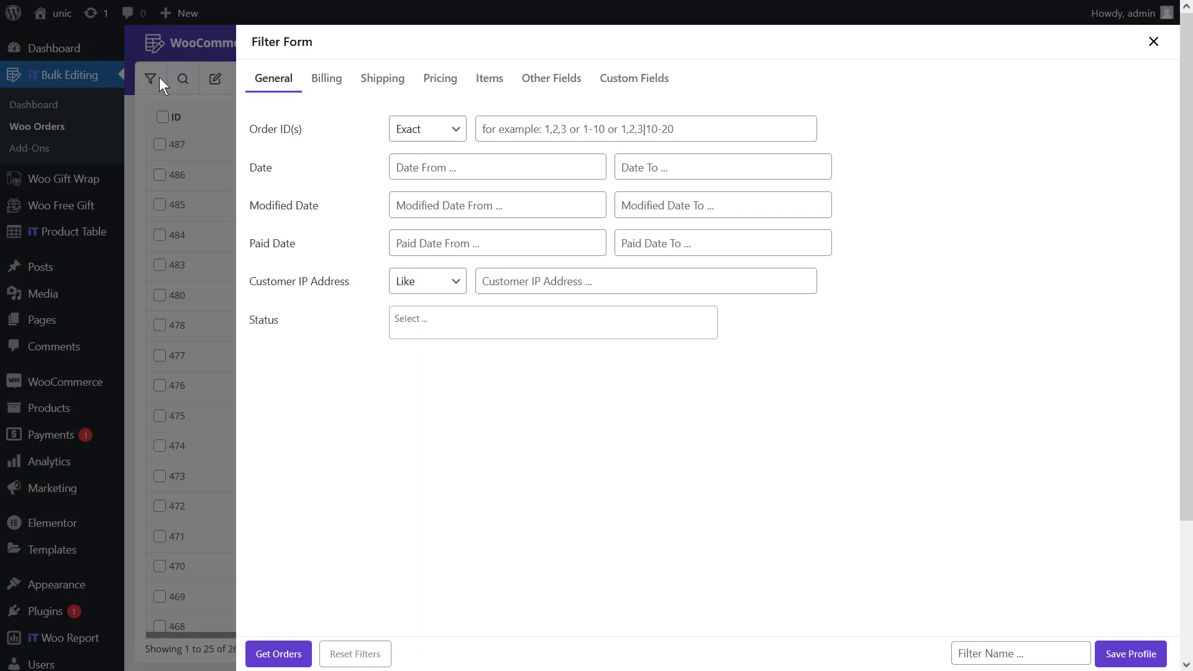
{"action": "left_click", "coordinate": [365, 86]}
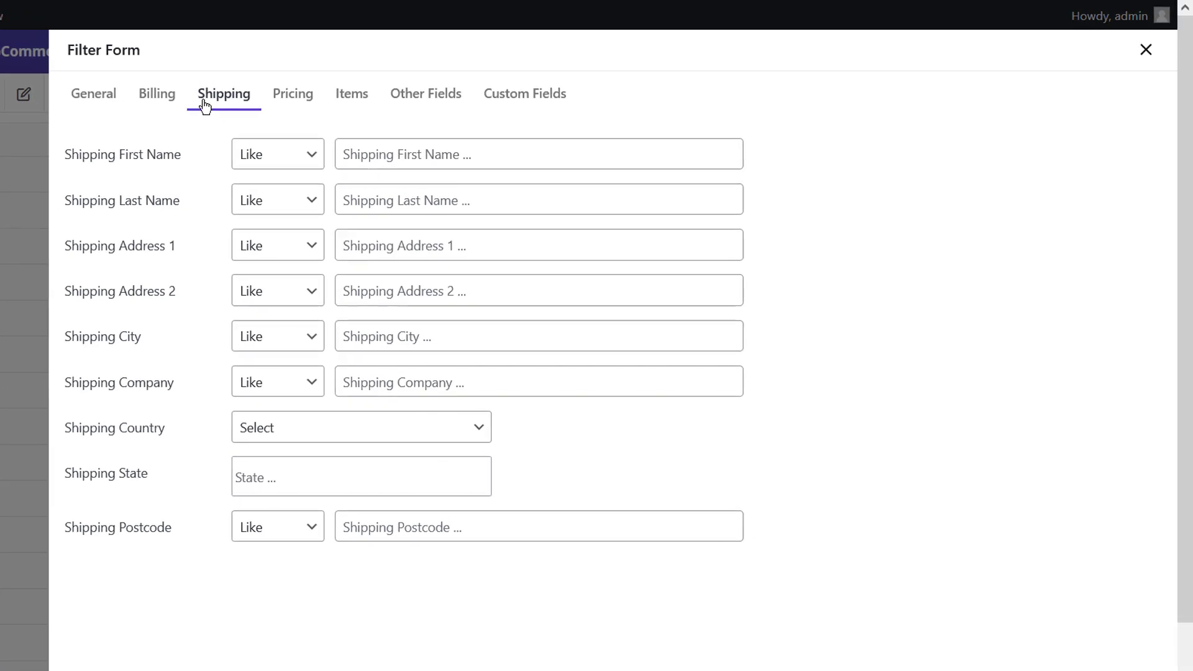
{"action": "left_click", "coordinate": [277, 382]}
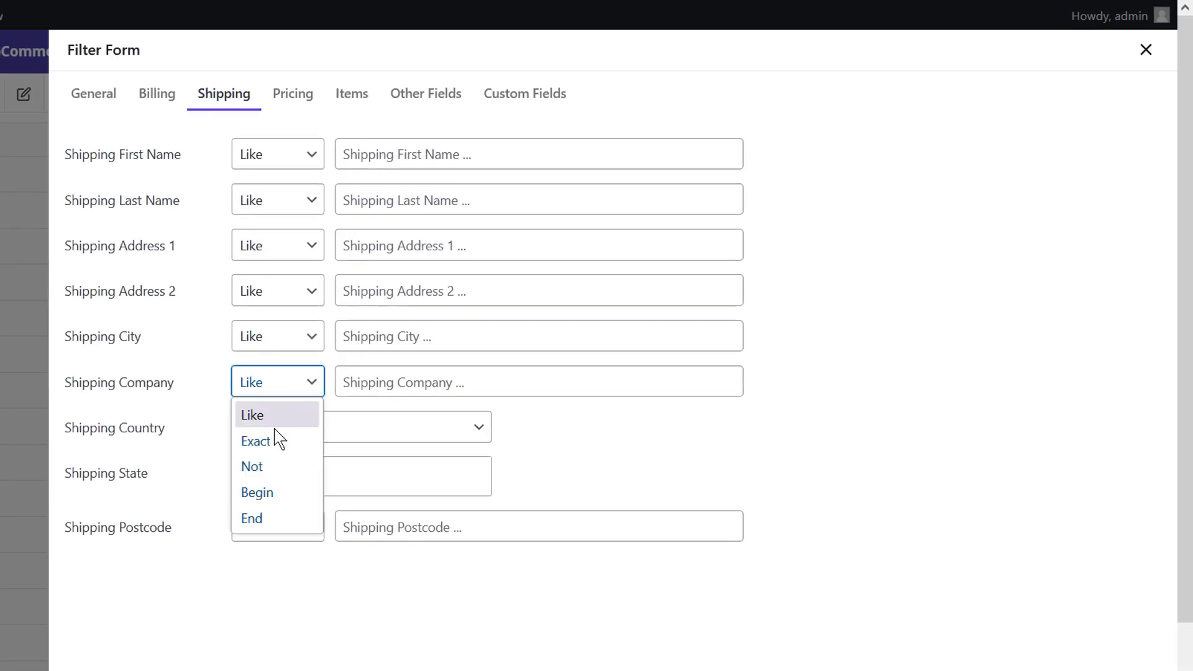
{"action": "left_click", "coordinate": [274, 475]}
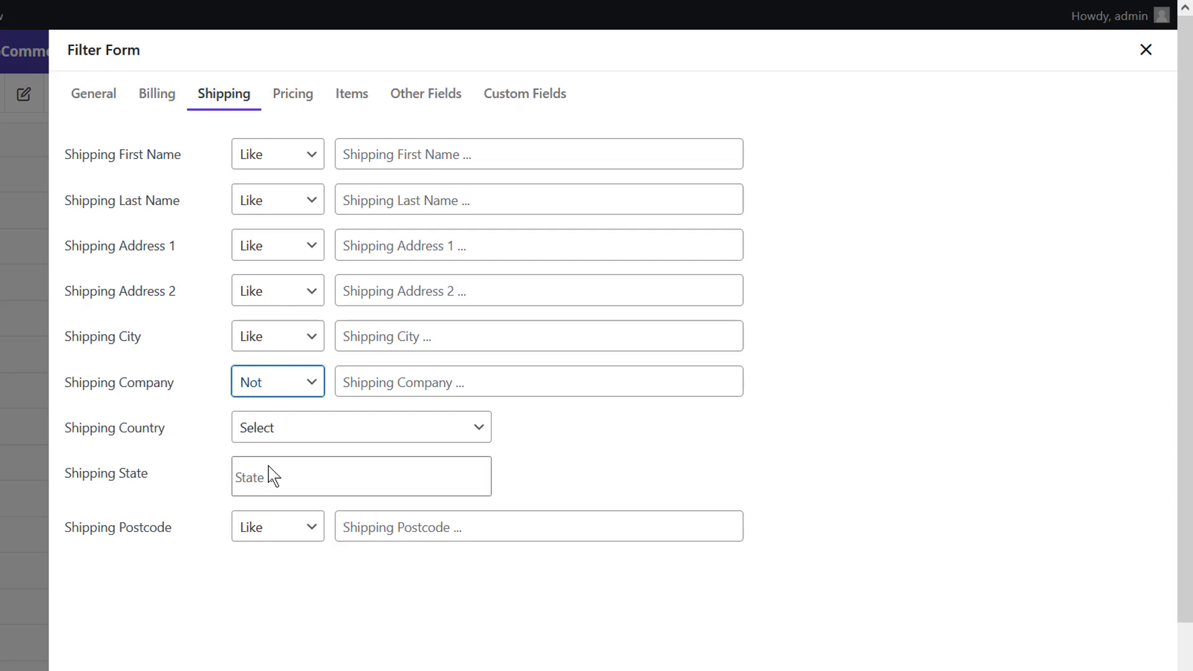
{"action": "left_click", "coordinate": [362, 382]}
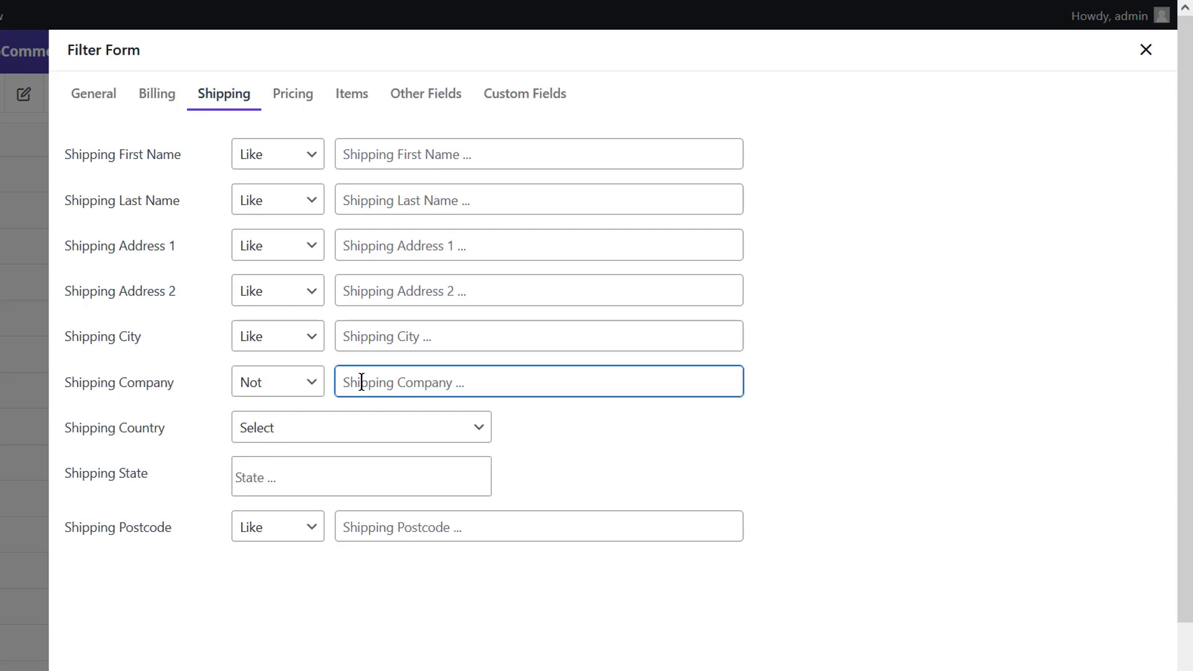
{"action": "type", "text": "Air"}
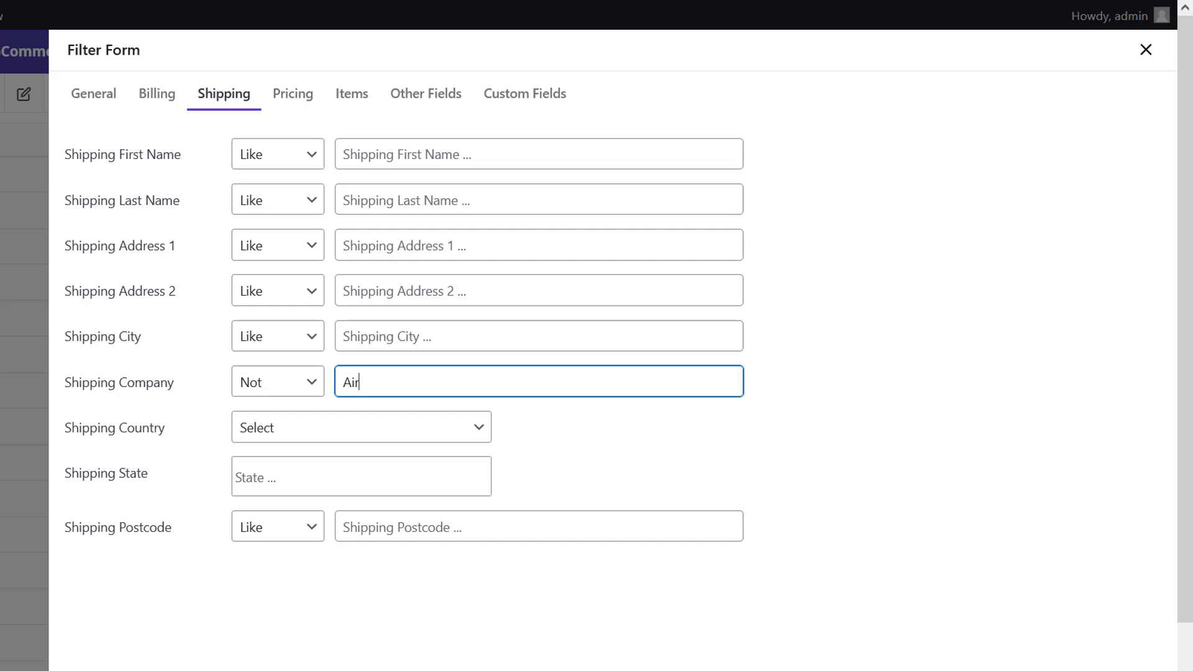
{"action": "left_click", "coordinate": [301, 654]}
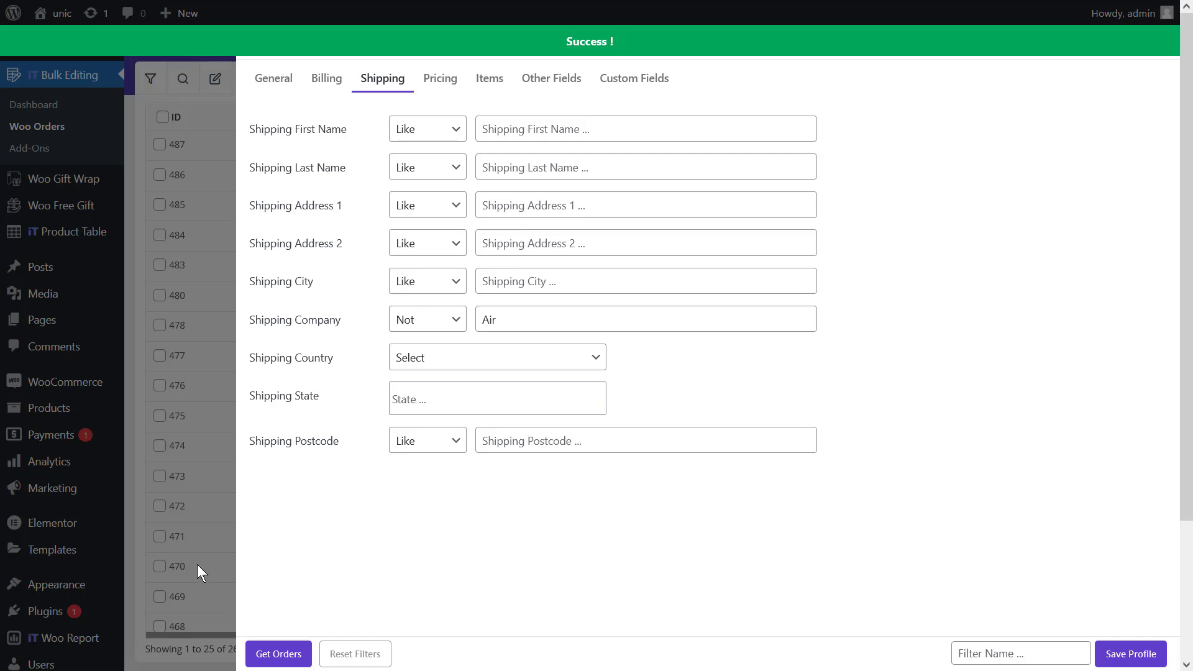
{"action": "left_click", "coordinate": [211, 449]}
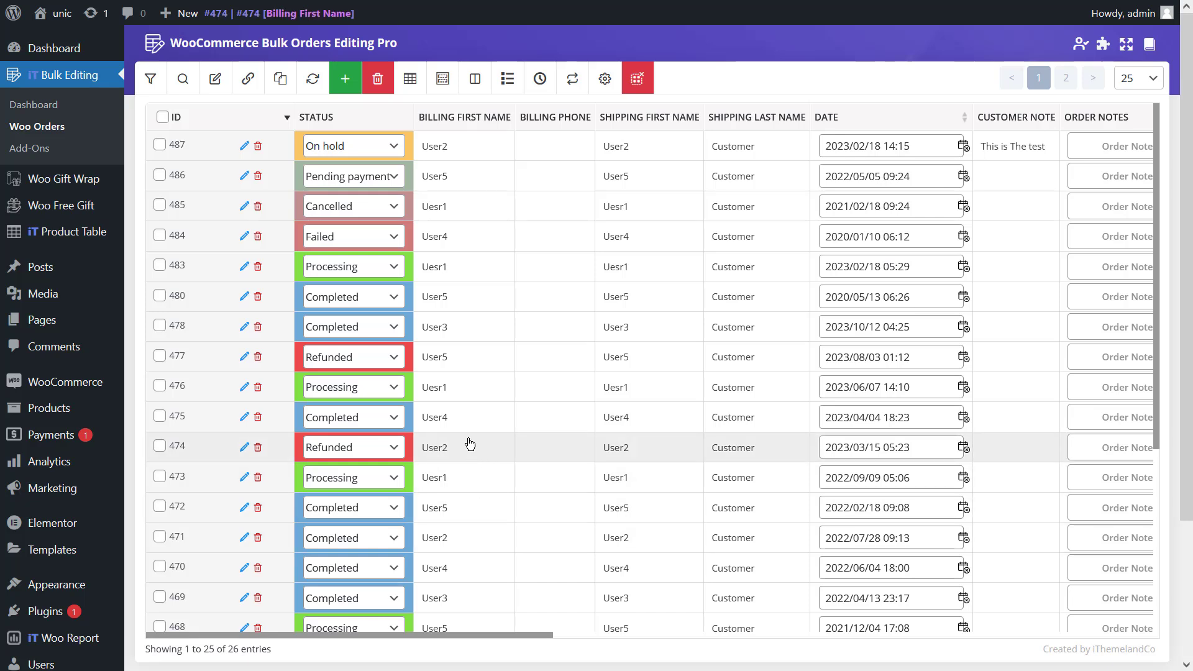
Step: Add the Shipping Company column to the orders table through the column profiles and apply it
{"action": "left_click", "coordinate": [404, 87]}
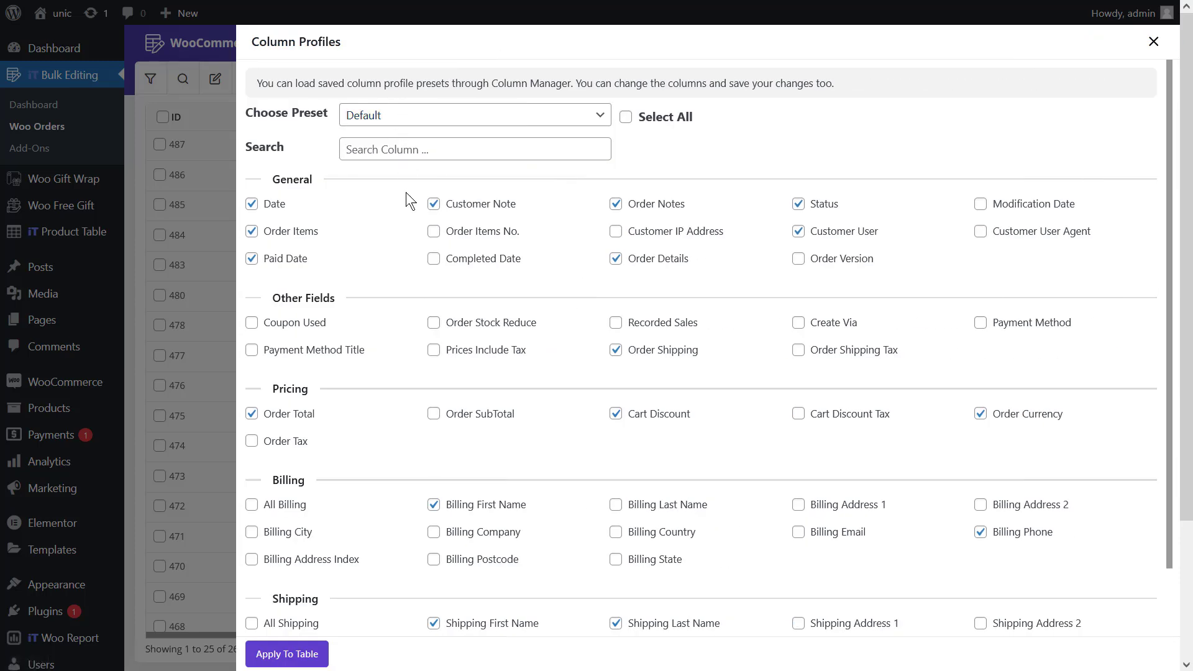
{"action": "left_click", "coordinate": [616, 415]}
{"action": "scroll", "coordinate": [581, 517], "scroll_direction": "down", "scroll_amount": 3}
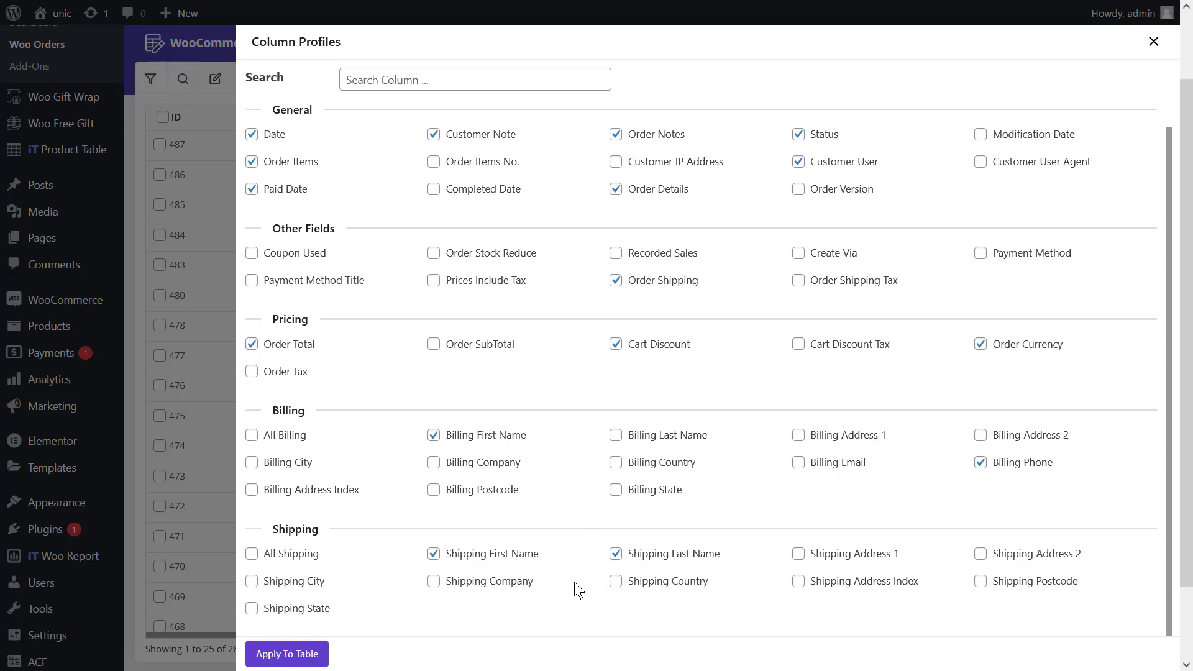
{"action": "left_click", "coordinate": [526, 583]}
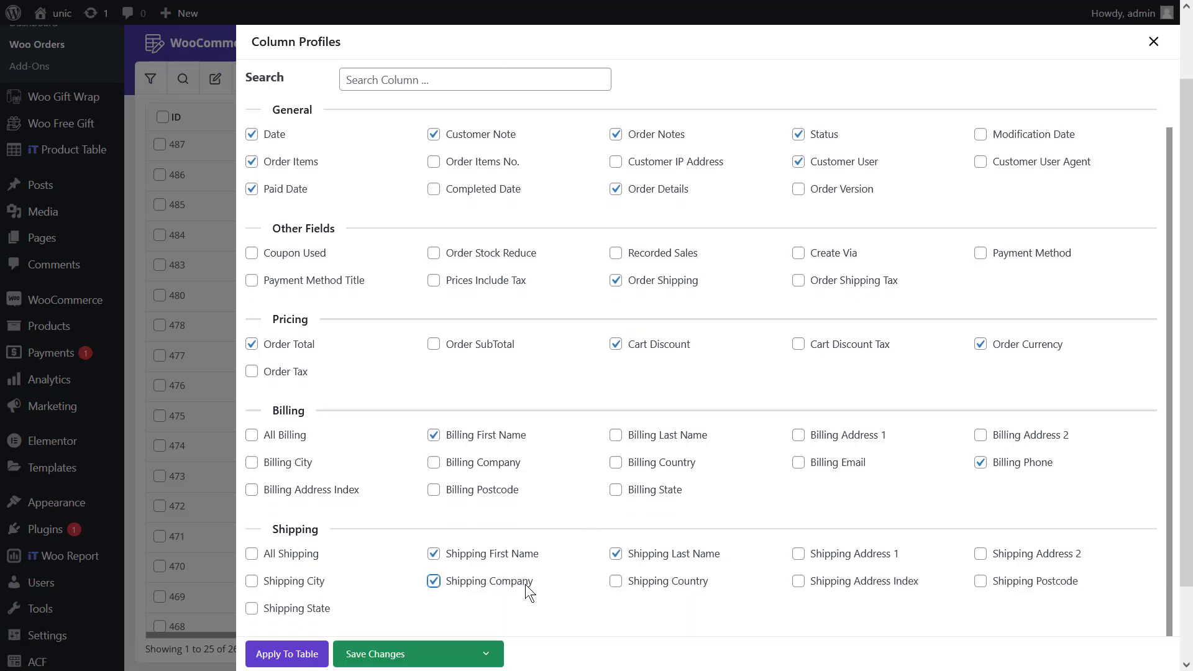
{"action": "left_click", "coordinate": [286, 659]}
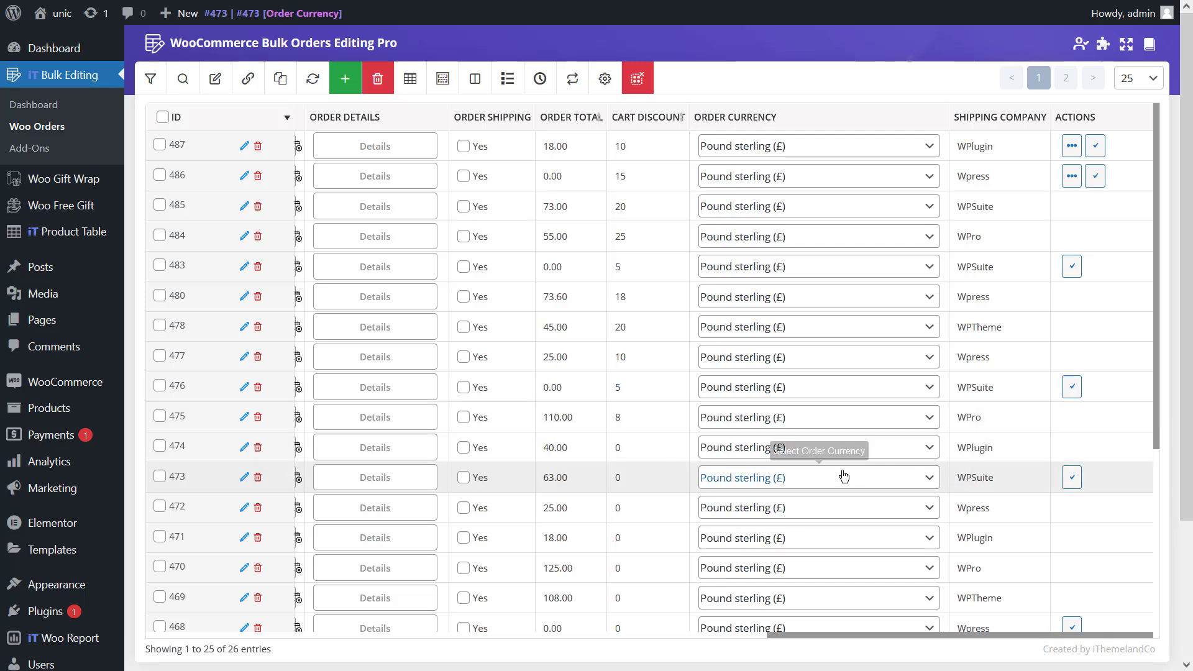
Step: Bulk edit the Cart Discount of the first five orders with Set New and the value 20, and check the Cart Discount column
{"action": "left_click", "coordinate": [215, 78]}
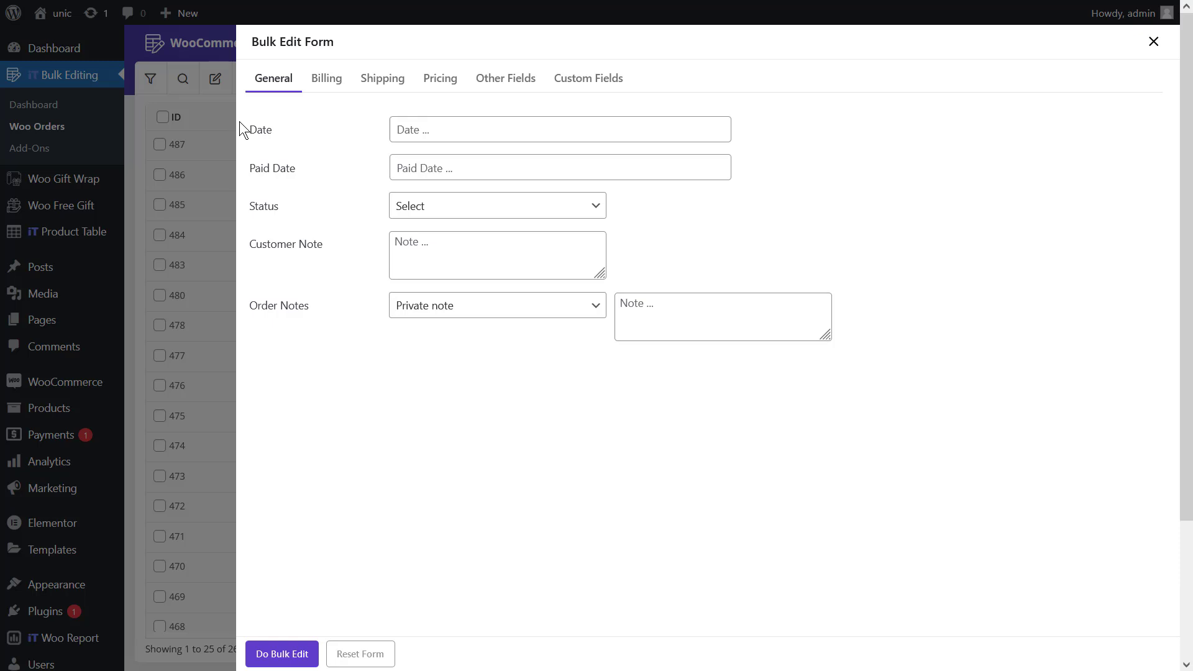
{"action": "left_click", "coordinate": [463, 83]}
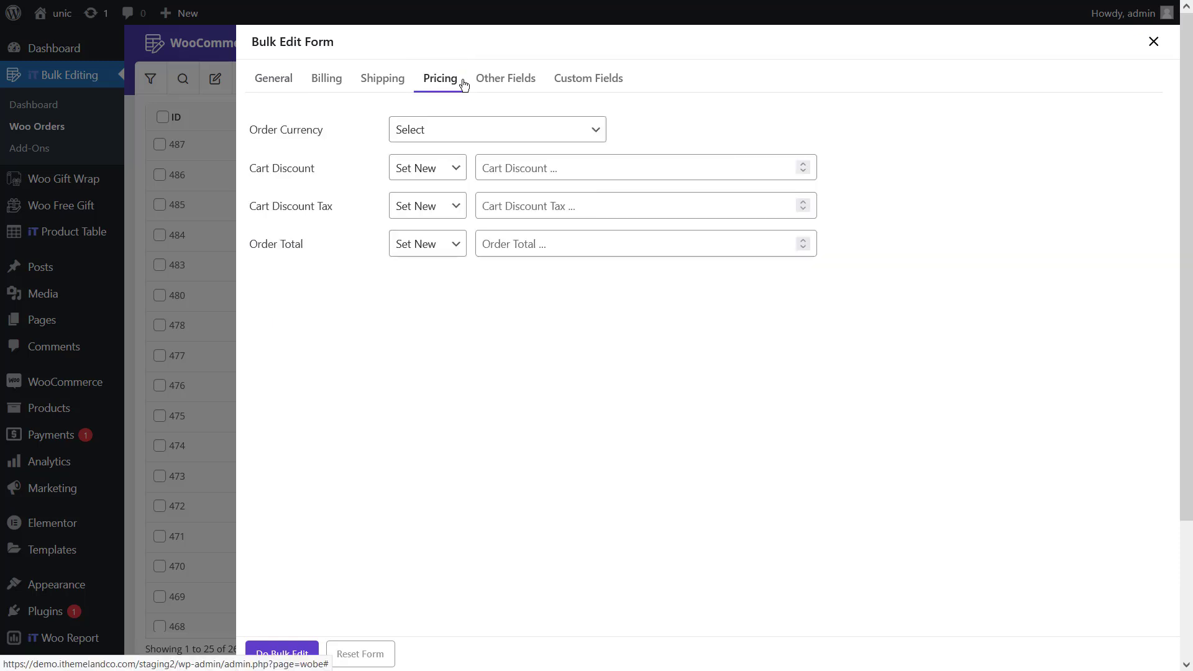
{"action": "left_click", "coordinate": [445, 182]}
{"action": "left_click", "coordinate": [444, 177]}
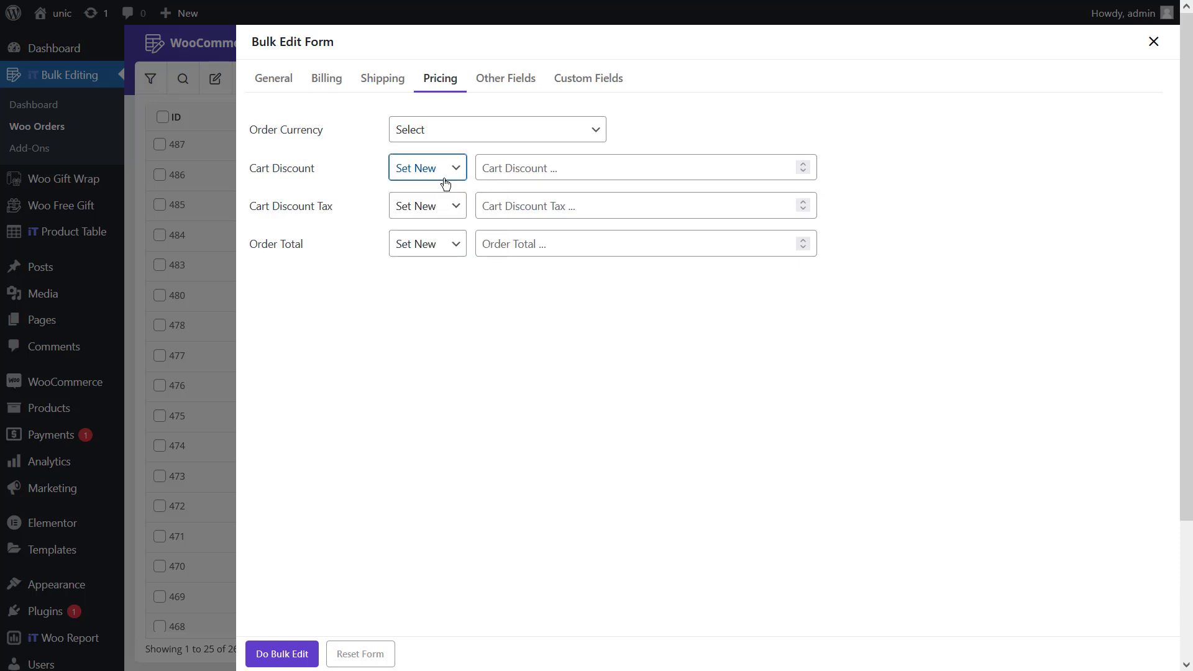
{"action": "left_click", "coordinate": [519, 174]}
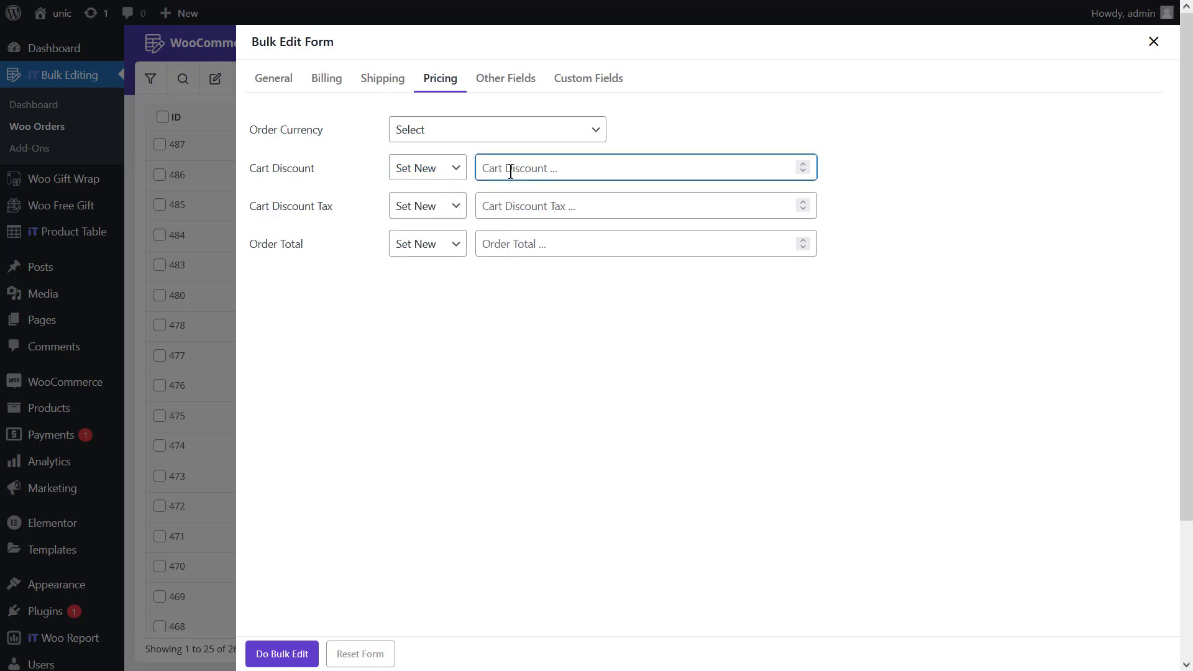
{"action": "left_click", "coordinate": [446, 168]}
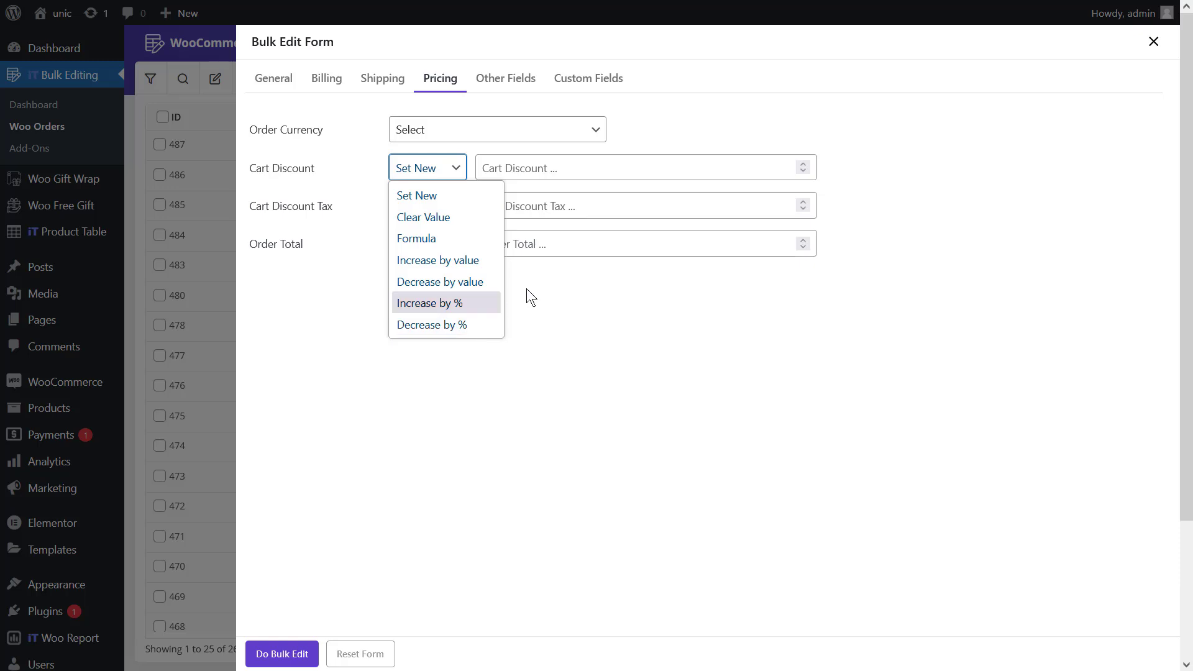
{"action": "left_click", "coordinate": [438, 195]}
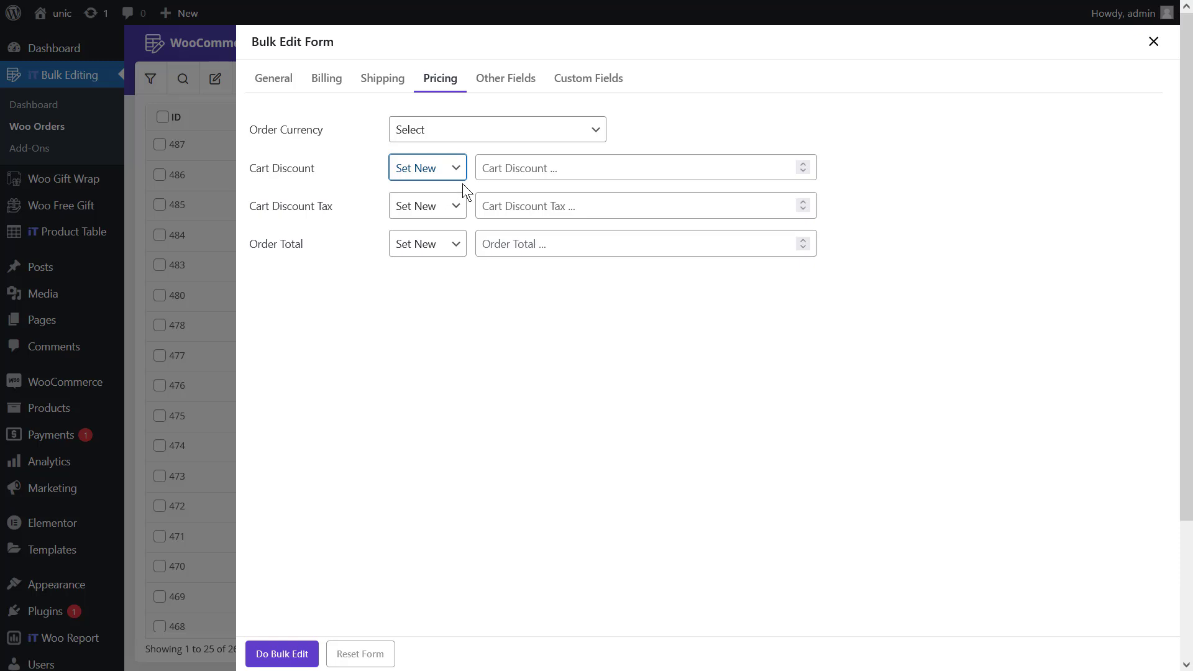
{"action": "left_click", "coordinate": [482, 170]}
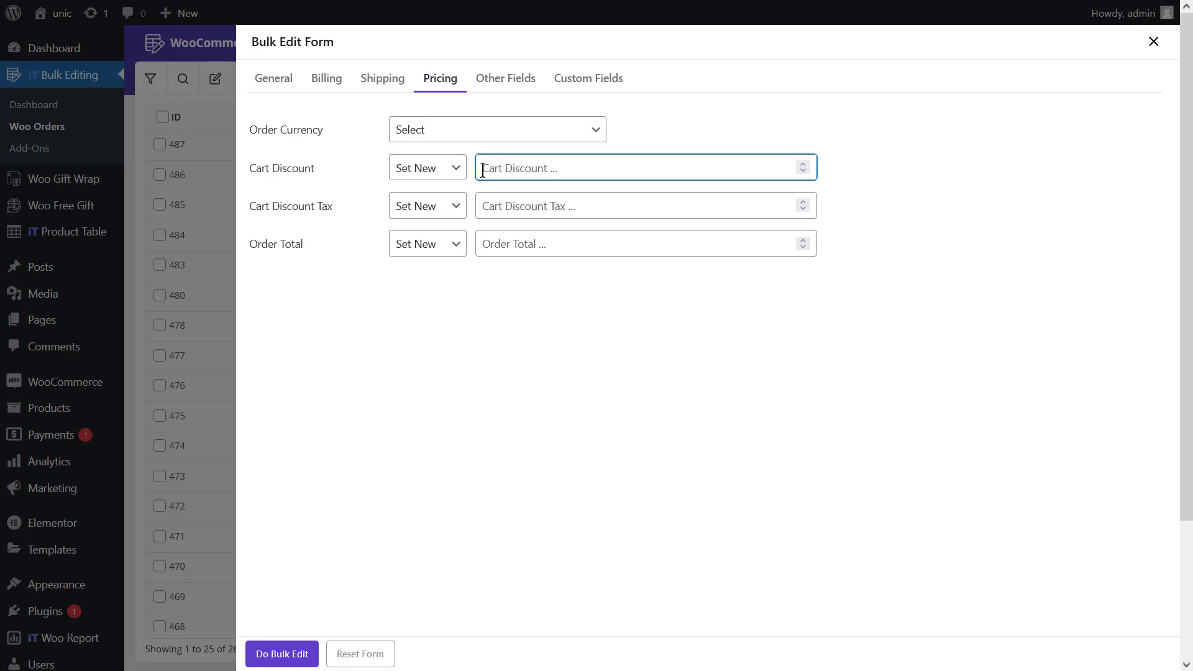
{"action": "type", "text": "20"}
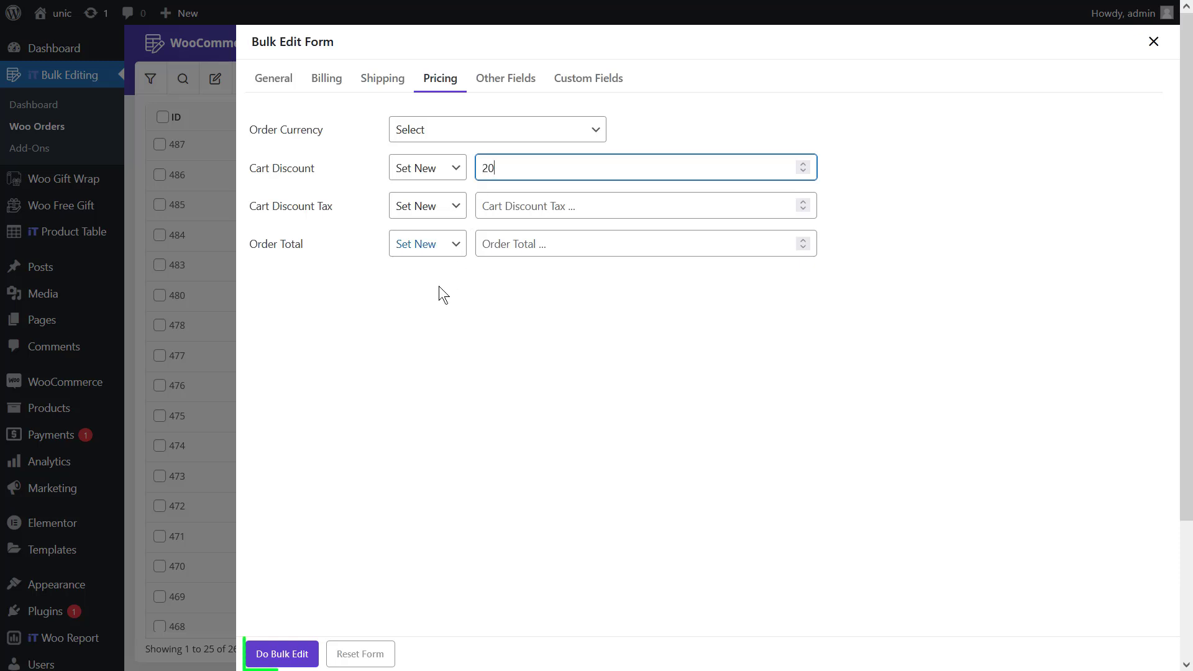
{"action": "left_click", "coordinate": [289, 654]}
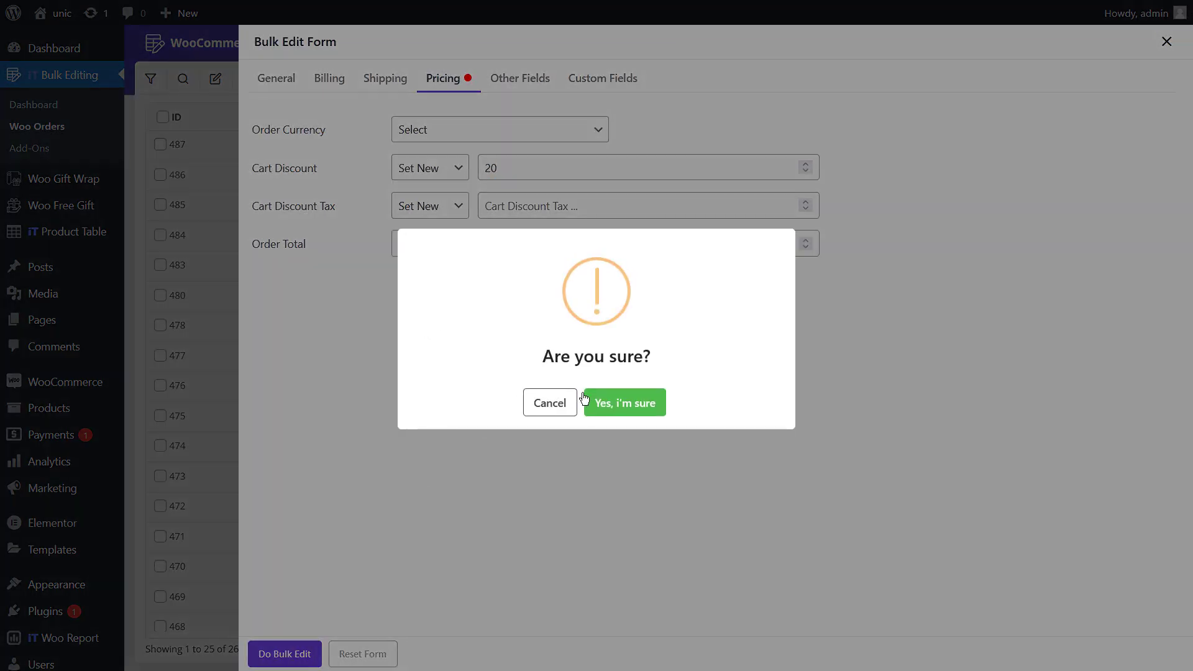
{"action": "left_click", "coordinate": [607, 400]}
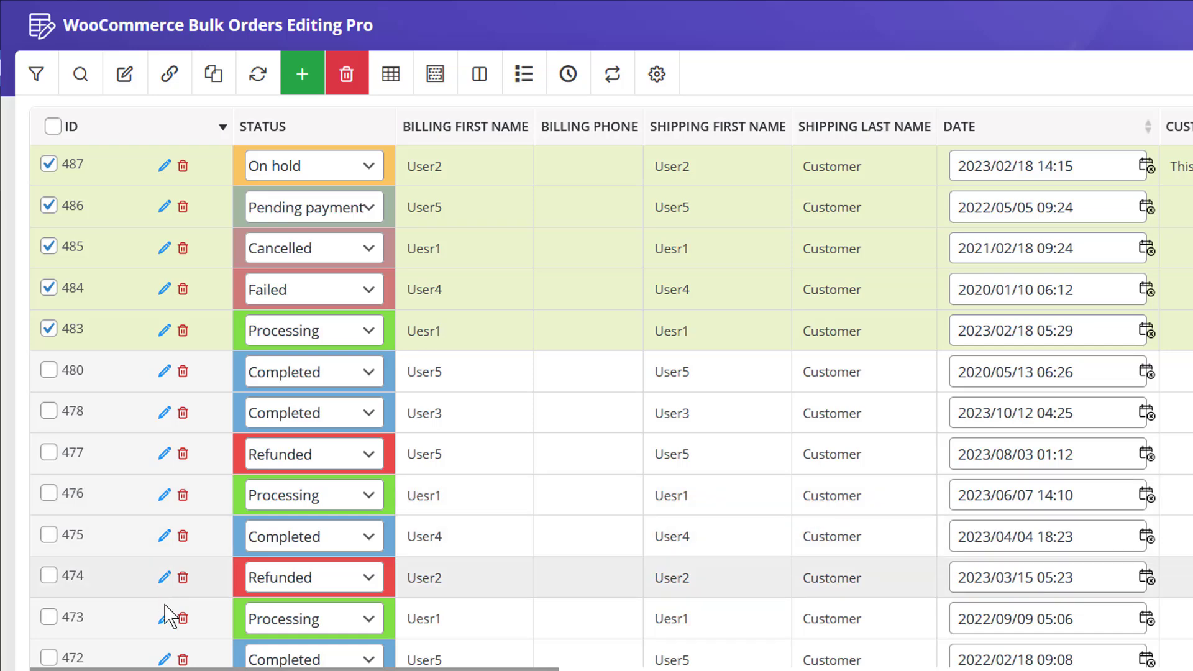
{"action": "left_click_drag", "start_coordinate": [234, 668], "coordinate": [877, 653]}
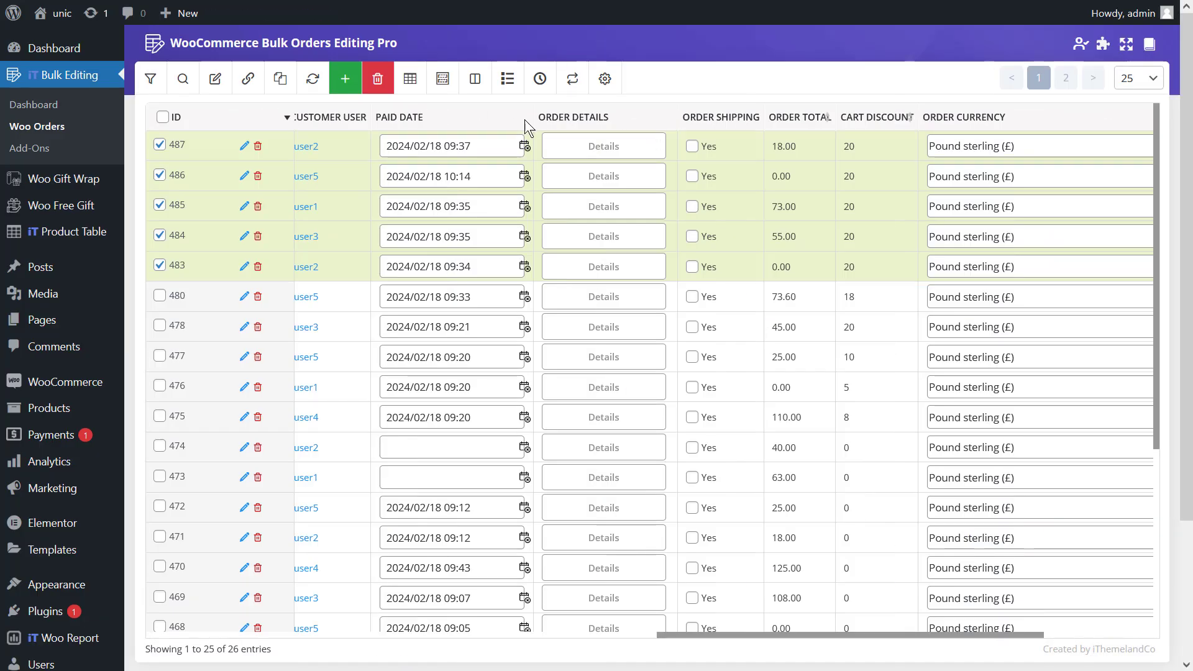
Step: Bulk edit the selected orders' Cart Discount with the Formula option and the expression (X+20)/5
{"action": "left_click", "coordinate": [215, 78]}
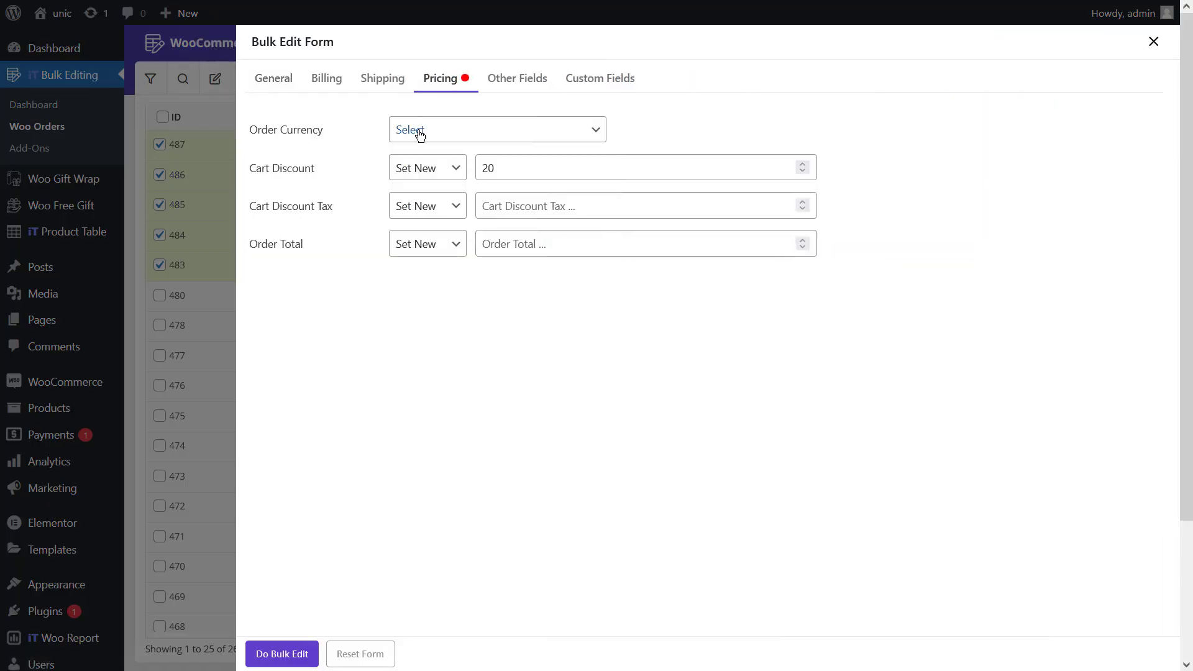
{"action": "left_click", "coordinate": [426, 167]}
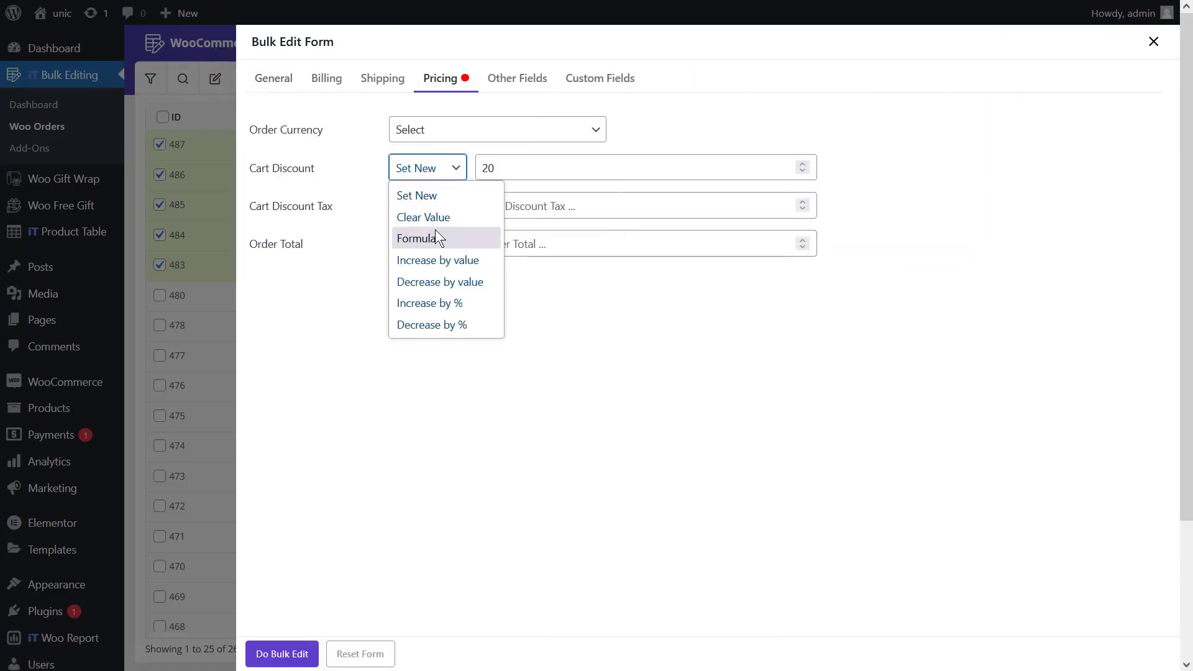
{"action": "left_click", "coordinate": [435, 238]}
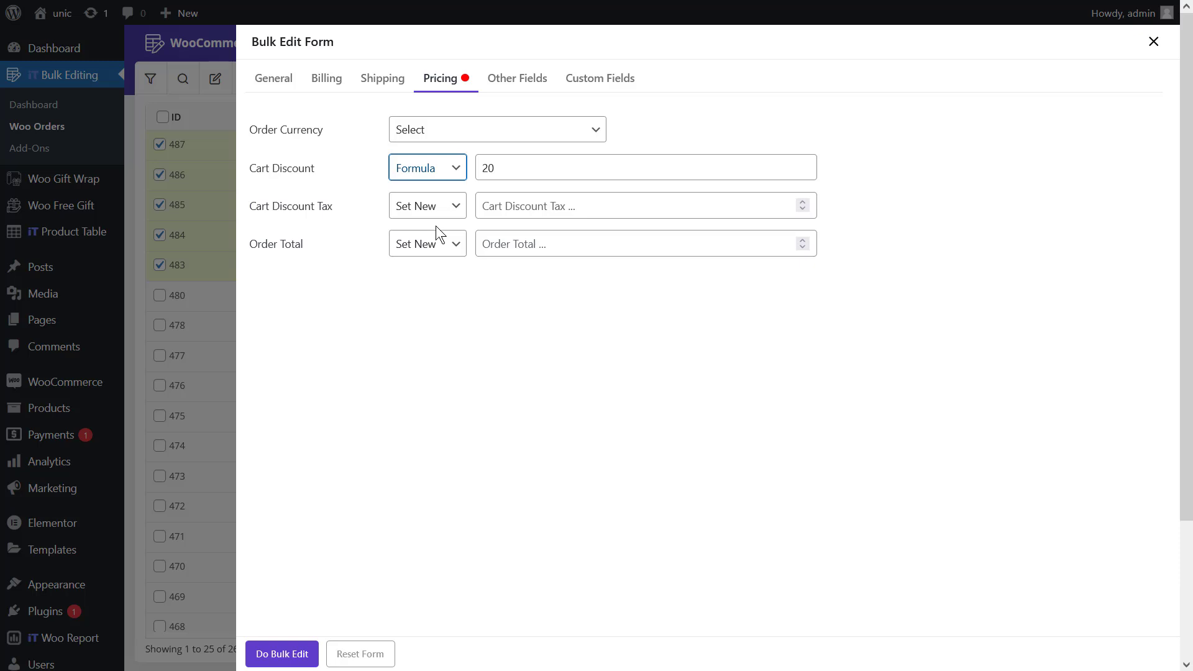
{"action": "left_click", "coordinate": [506, 169]}
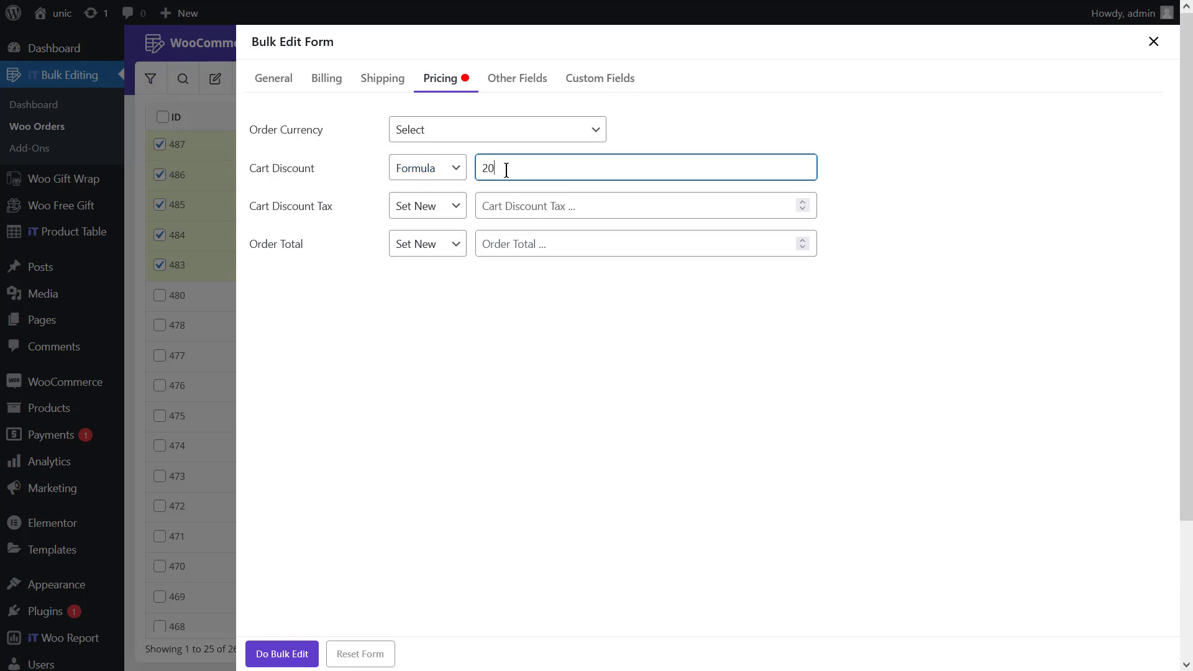
{"action": "double_click", "coordinate": [507, 170]}
{"action": "left_click", "coordinate": [506, 170]}
{"action": "double_click", "coordinate": [506, 170]}
{"action": "type", "text": "(X+20)/5"}
{"action": "left_click", "coordinate": [290, 655]}
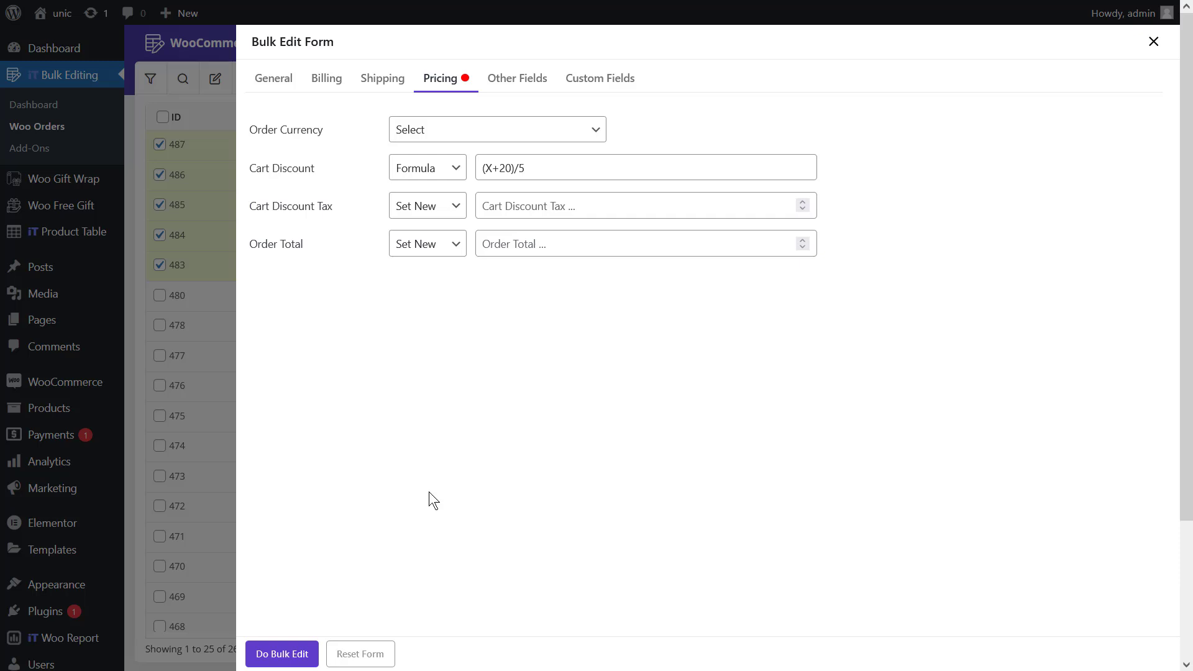
{"action": "left_click", "coordinate": [151, 337]}
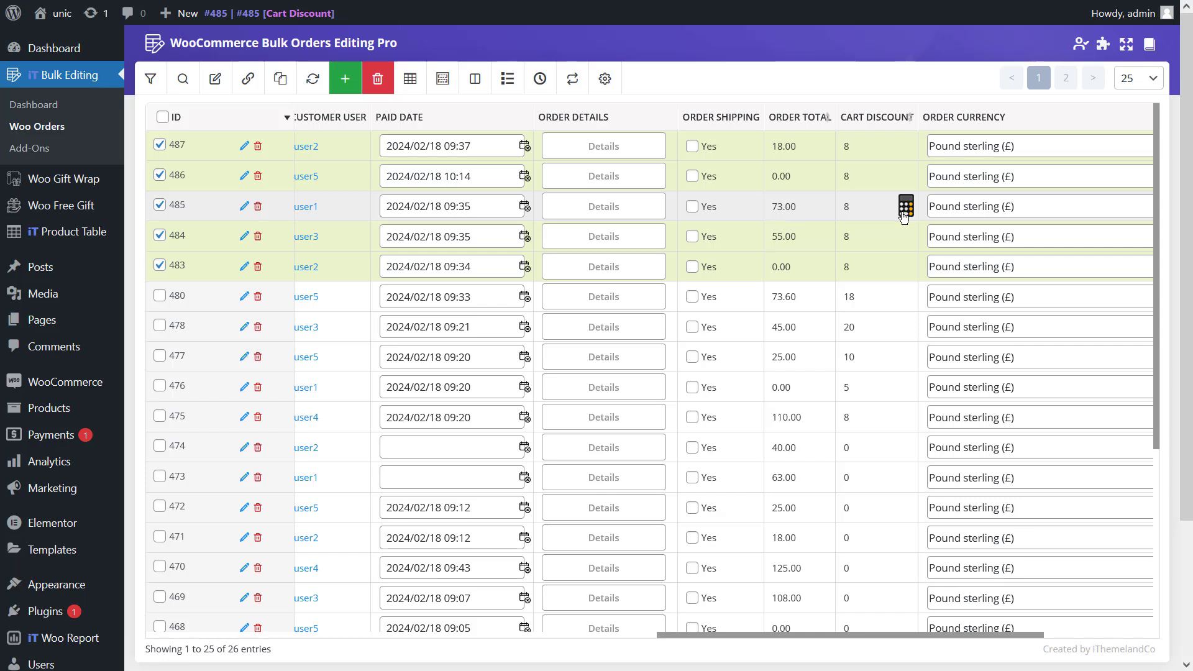
Step: Bulk edit the selected orders' Cart Discount with the Clear Value option
{"action": "left_click", "coordinate": [215, 78]}
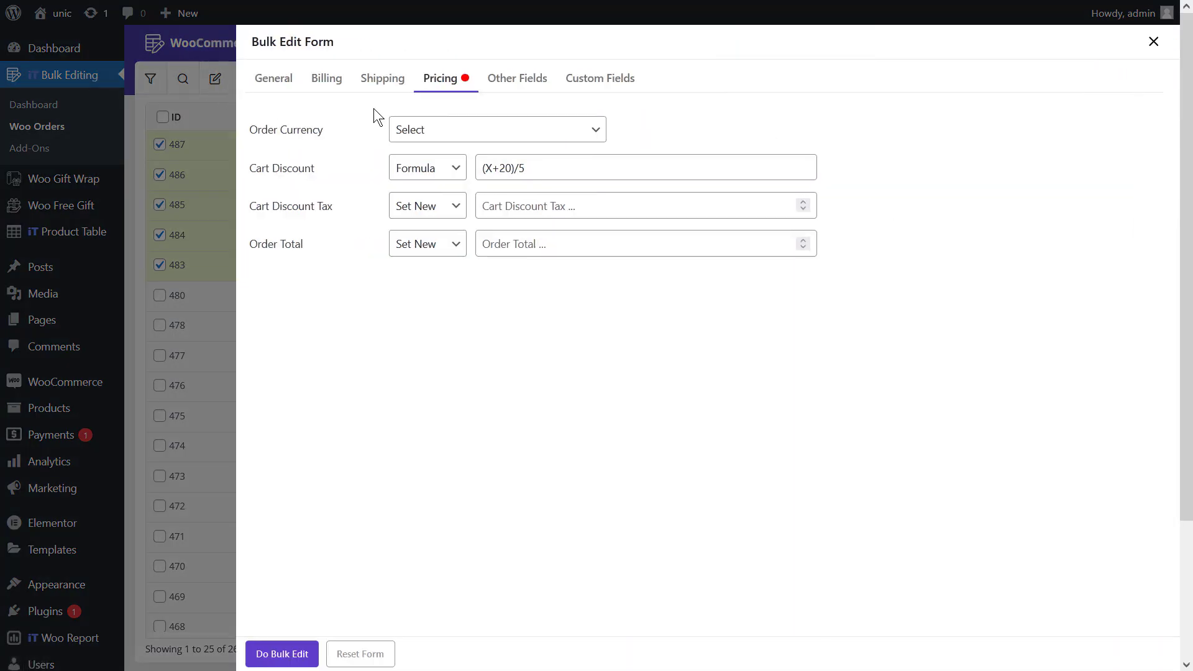
{"action": "left_click", "coordinate": [436, 167]}
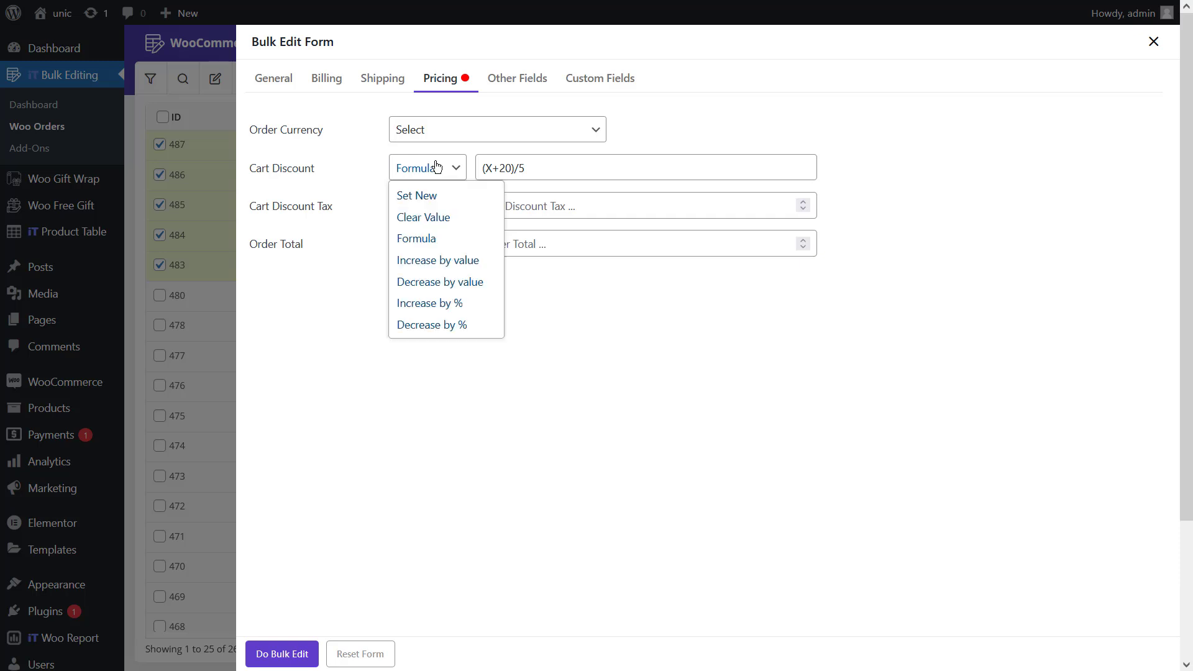
{"action": "left_click", "coordinate": [445, 215]}
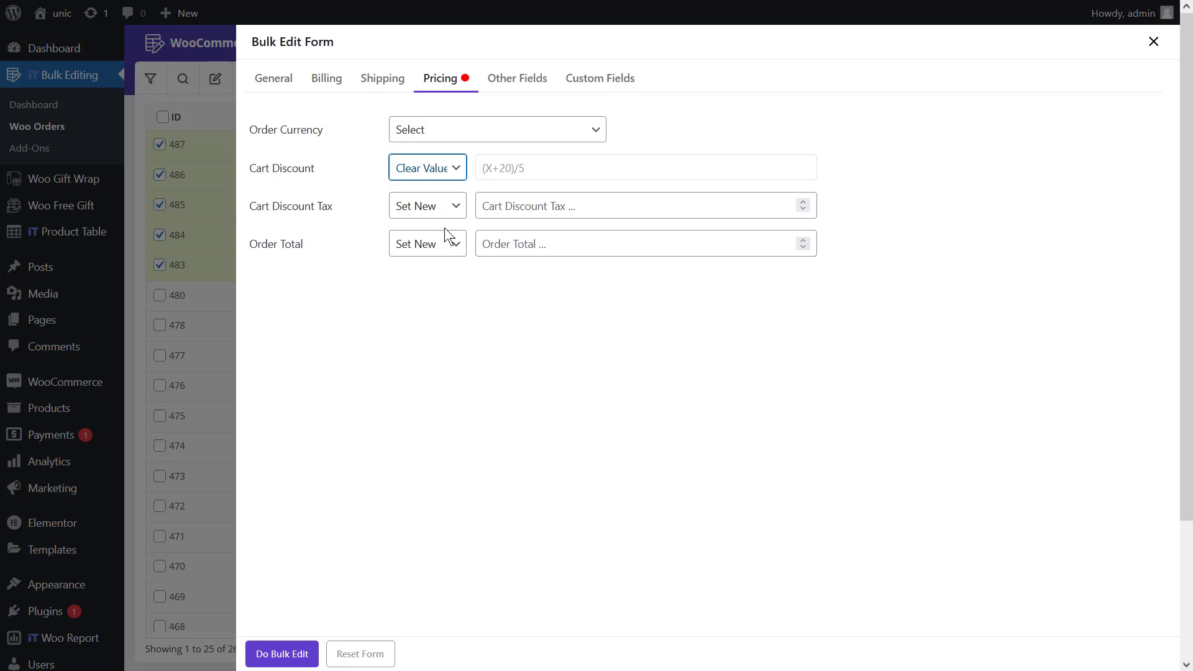
{"action": "left_click", "coordinate": [292, 653]}
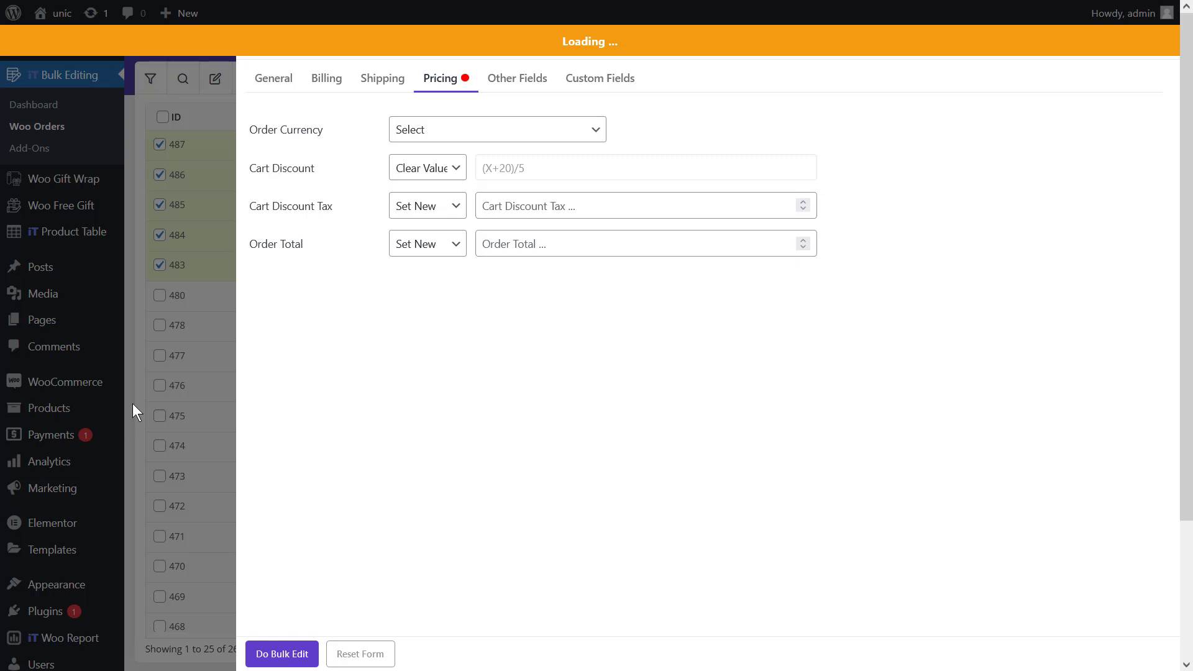
{"action": "left_click", "coordinate": [142, 318]}
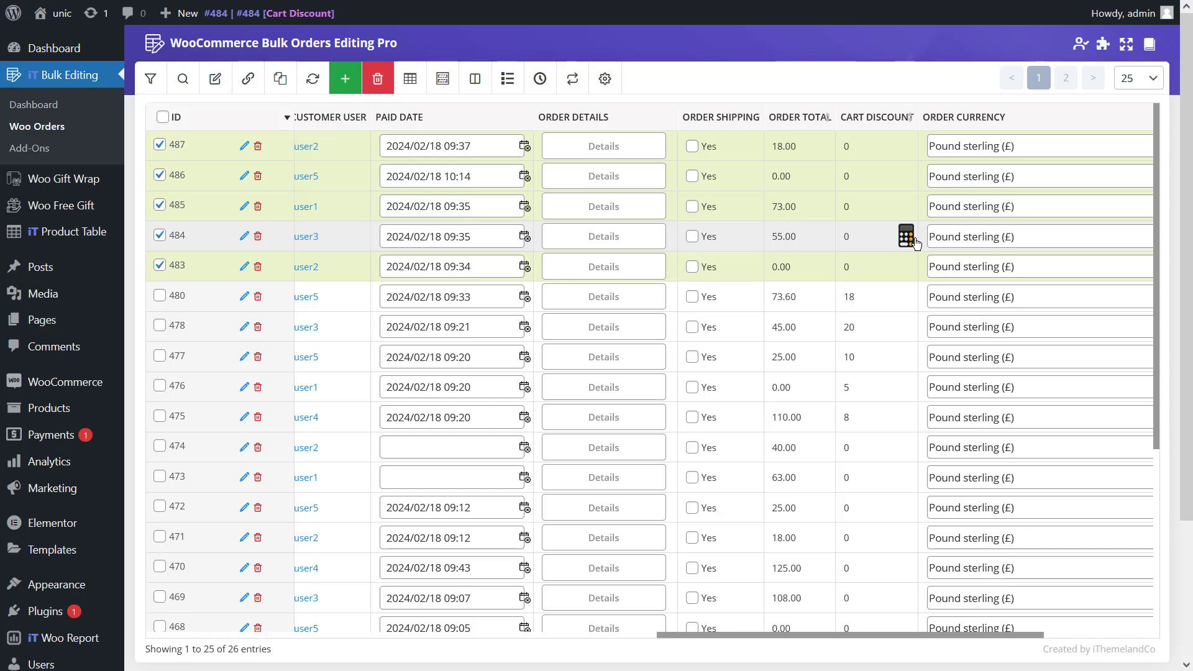
Step: Bulk edit the selected orders' Cart Discount with the Increase by value option and the value 20
{"action": "left_click", "coordinate": [203, 90]}
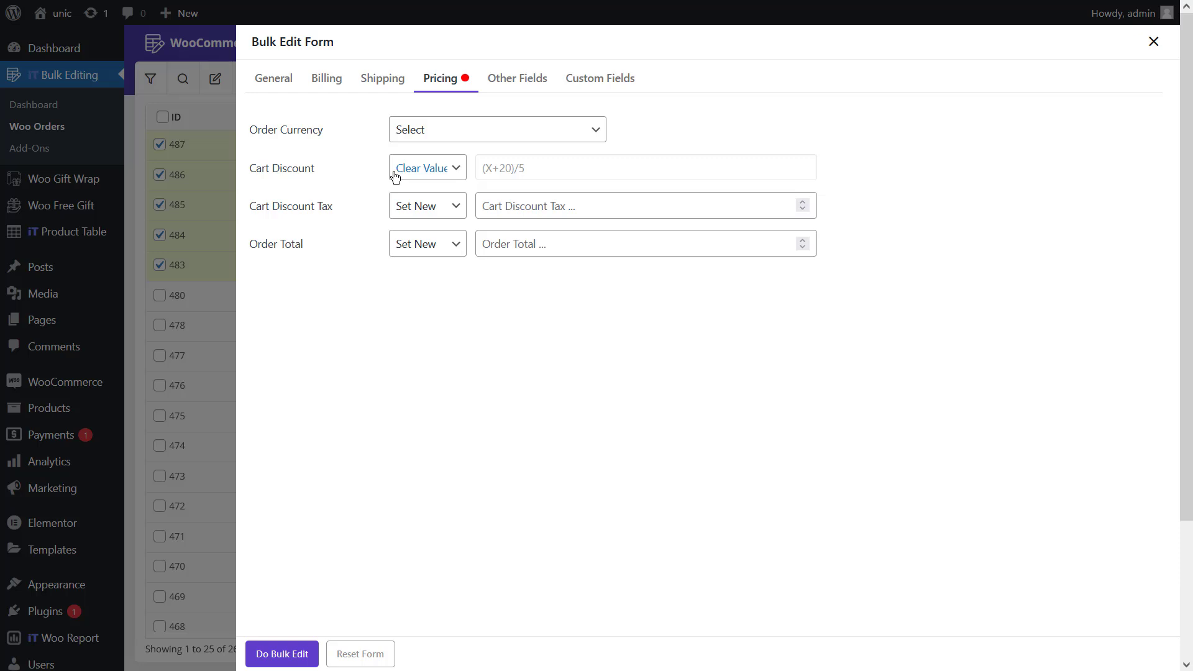
{"action": "left_click", "coordinate": [395, 176]}
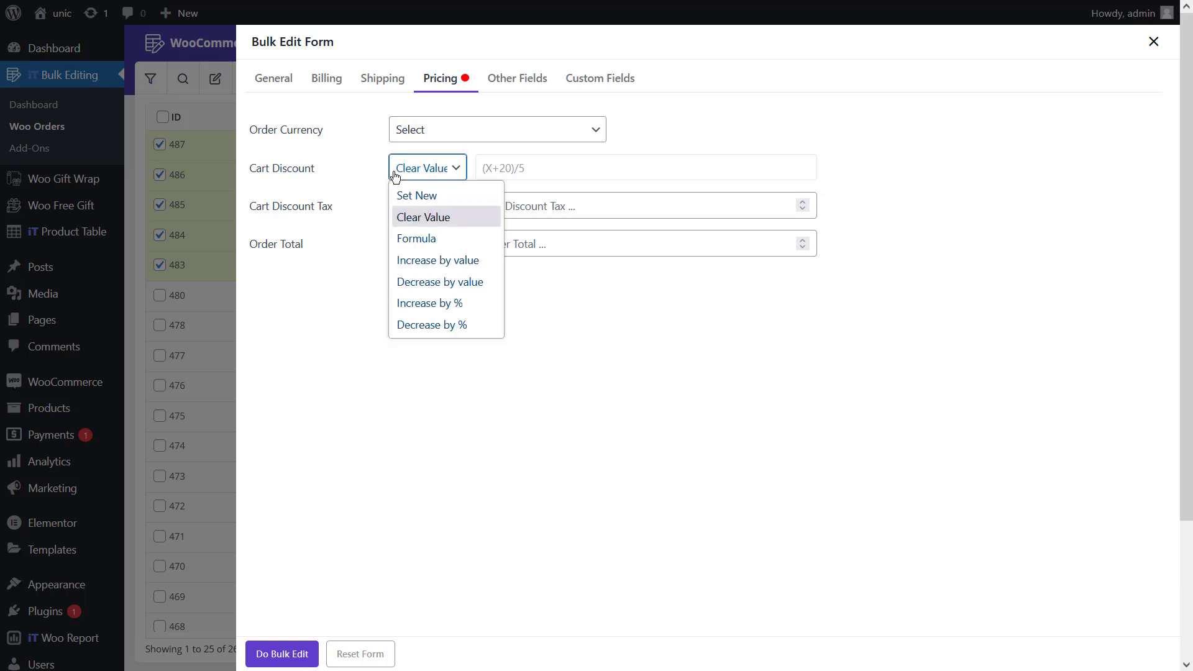
{"action": "left_click", "coordinate": [450, 263]}
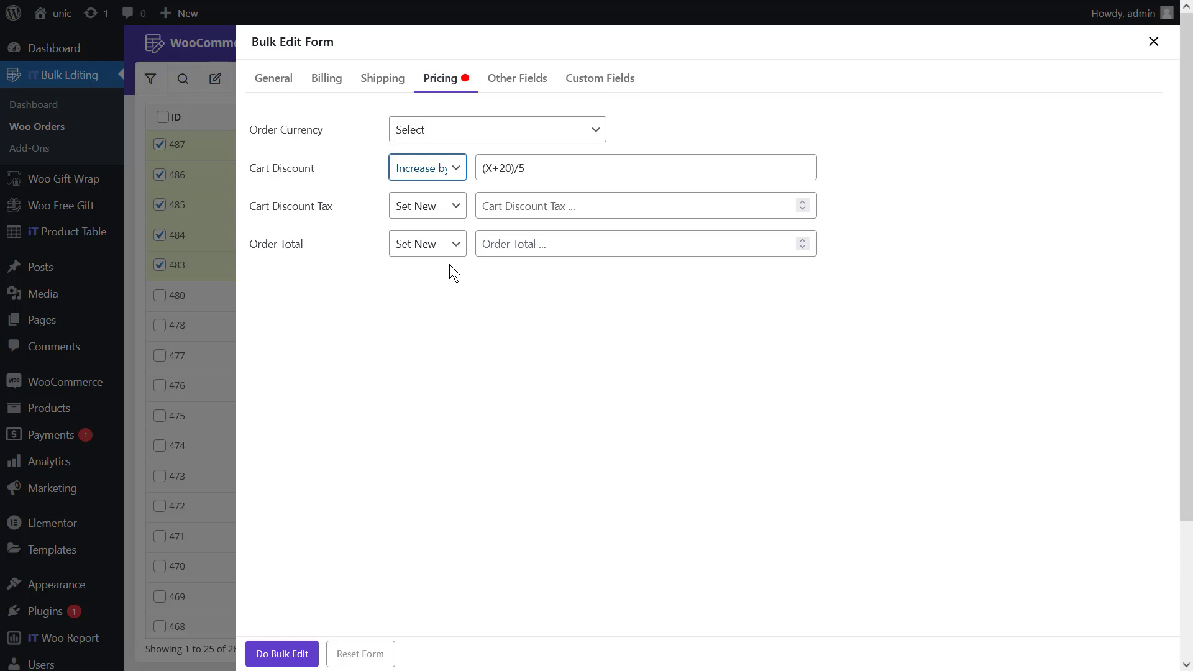
{"action": "left_click", "coordinate": [561, 172]}
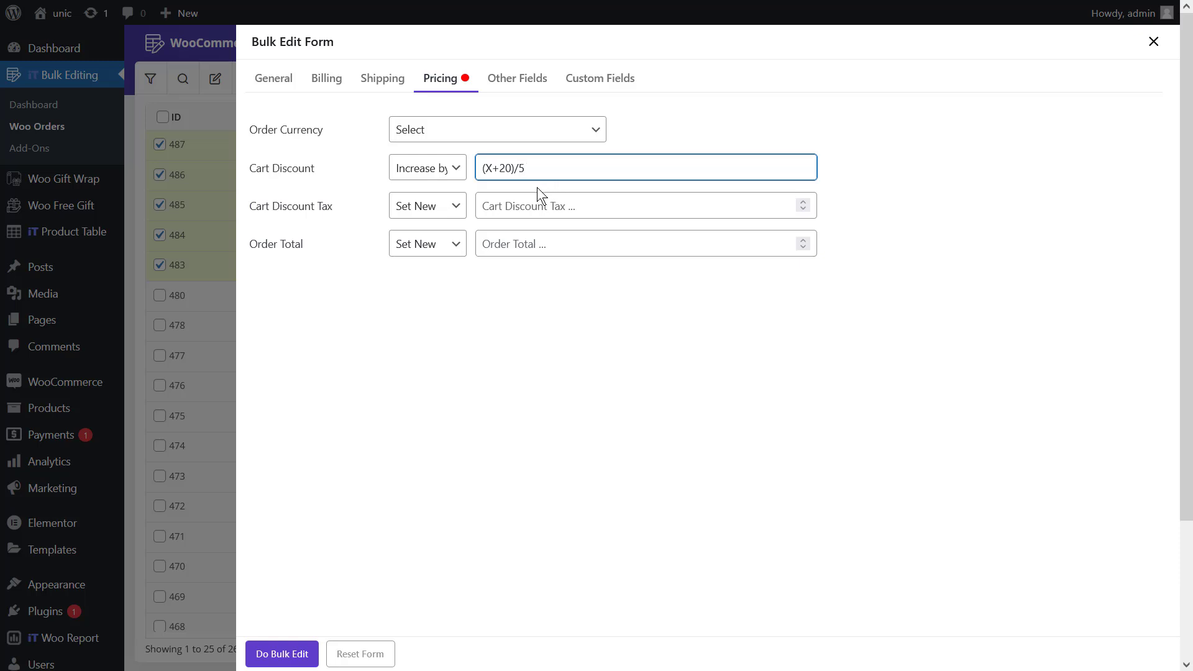
{"action": "left_click", "coordinate": [440, 178]}
{"action": "left_click", "coordinate": [435, 265]}
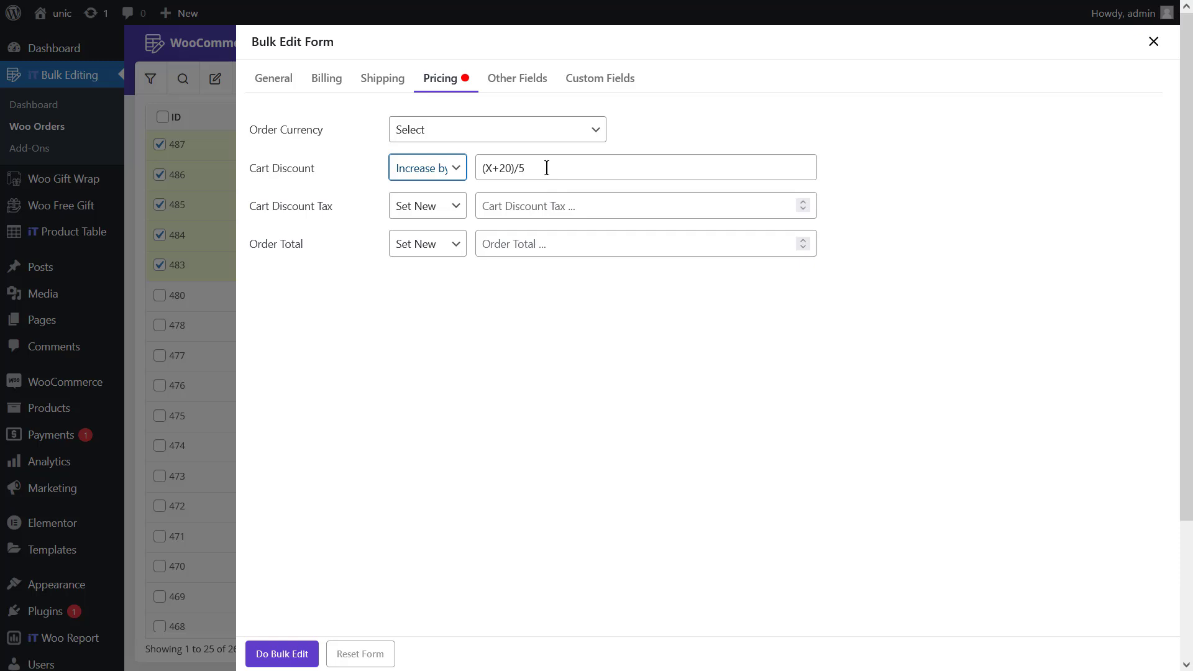
{"action": "left_click_drag", "start_coordinate": [546, 168], "coordinate": [442, 162]}
{"action": "type", "text": "20"}
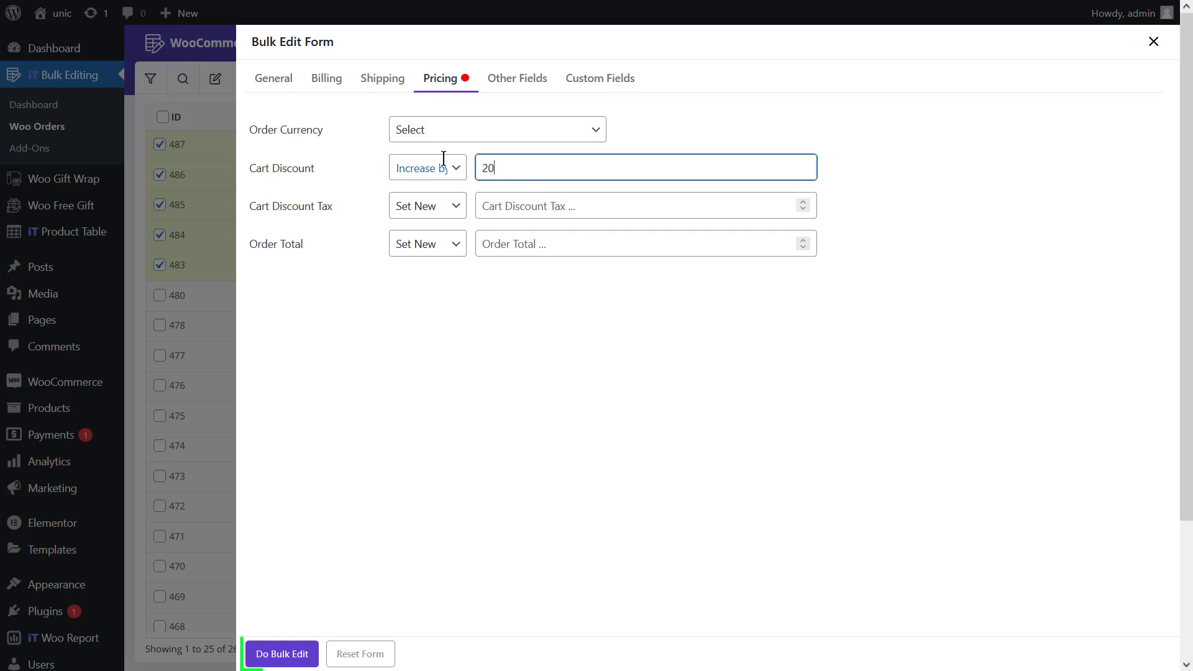
{"action": "left_click", "coordinate": [279, 656]}
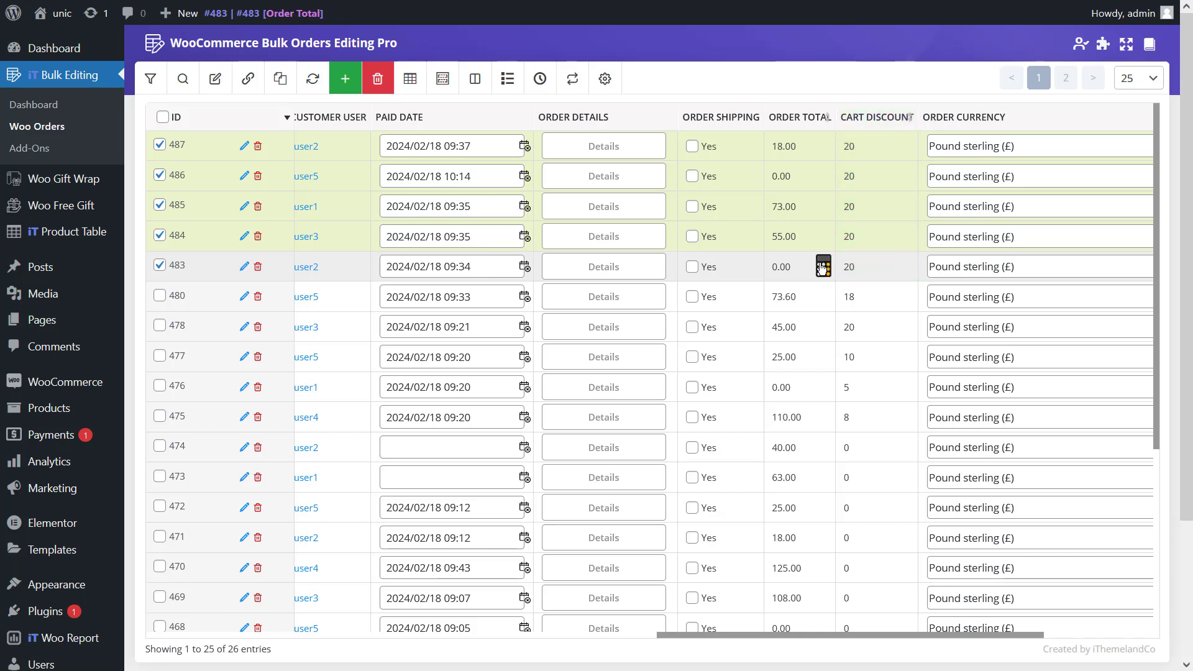
Step: Bulk edit the selected orders' Cart Discount with the Increase by % option and the value 20
{"action": "left_click", "coordinate": [215, 82]}
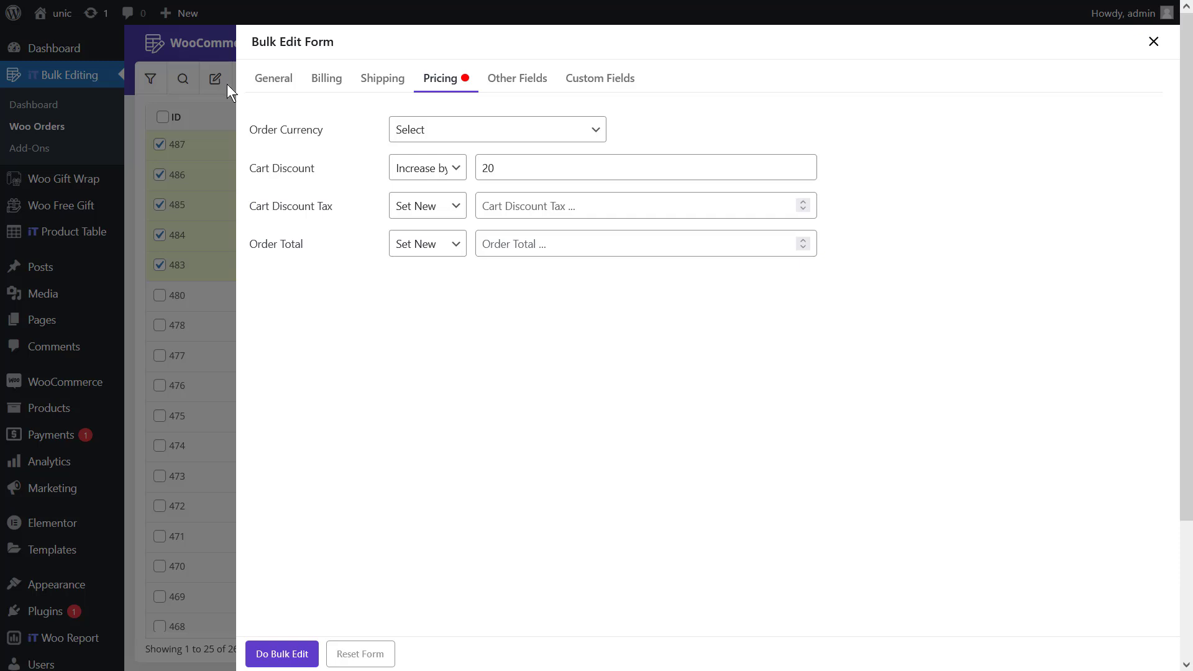
{"action": "left_click", "coordinate": [419, 166]}
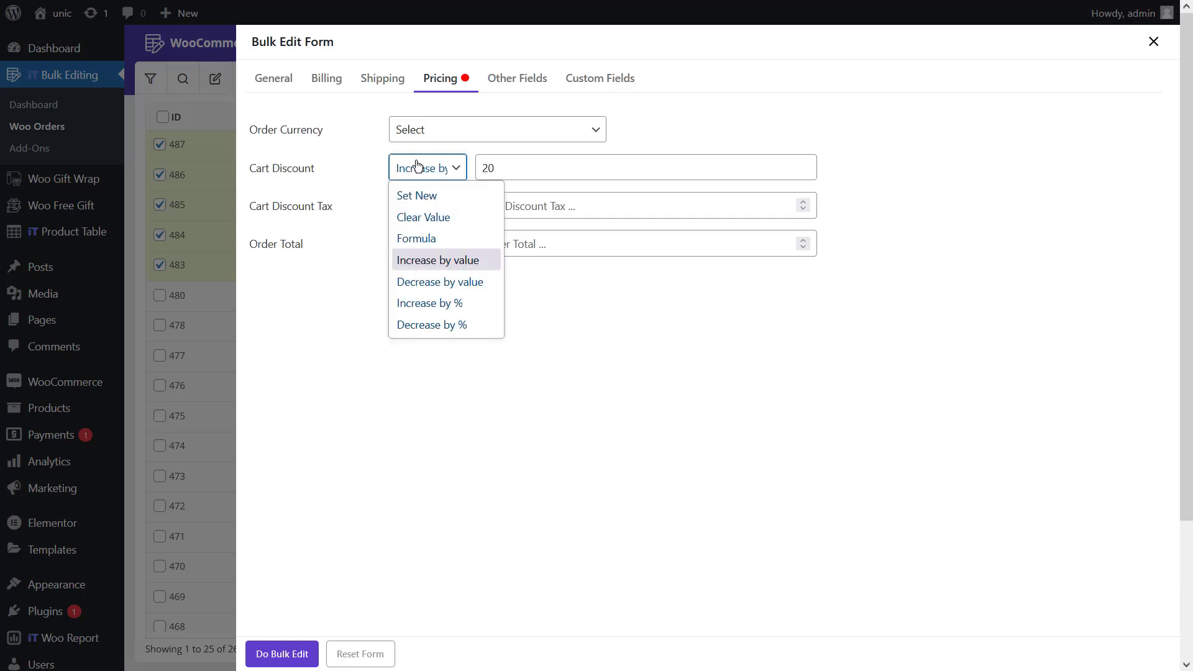
{"action": "left_click", "coordinate": [453, 301]}
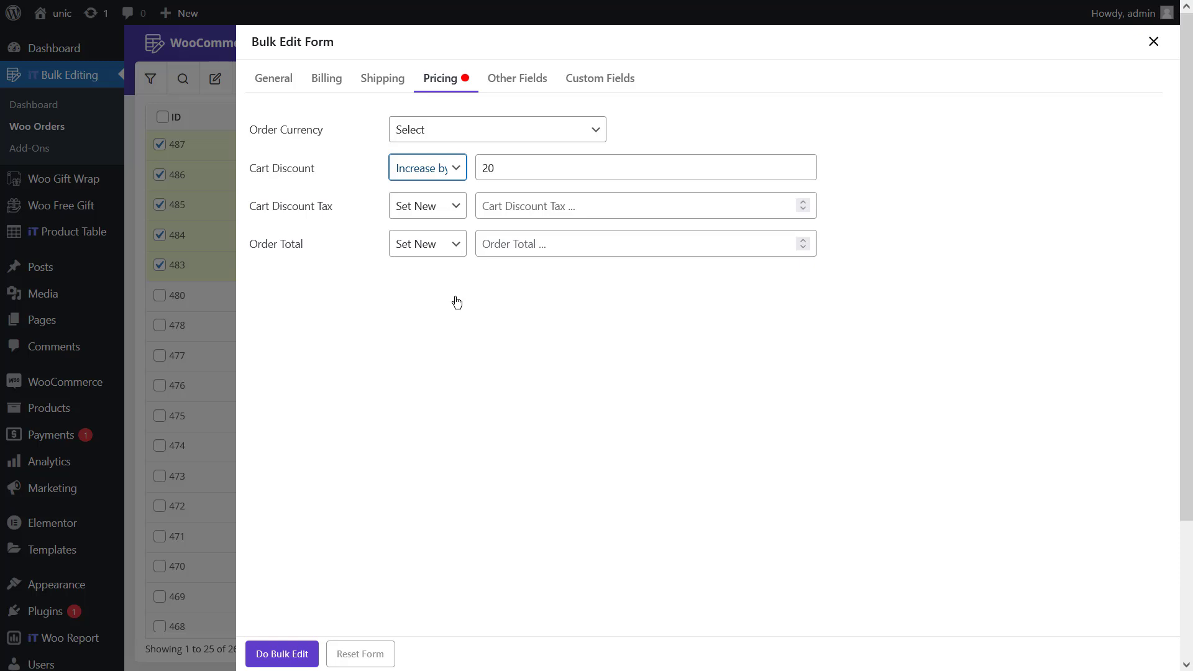
{"action": "double_click", "coordinate": [575, 178]}
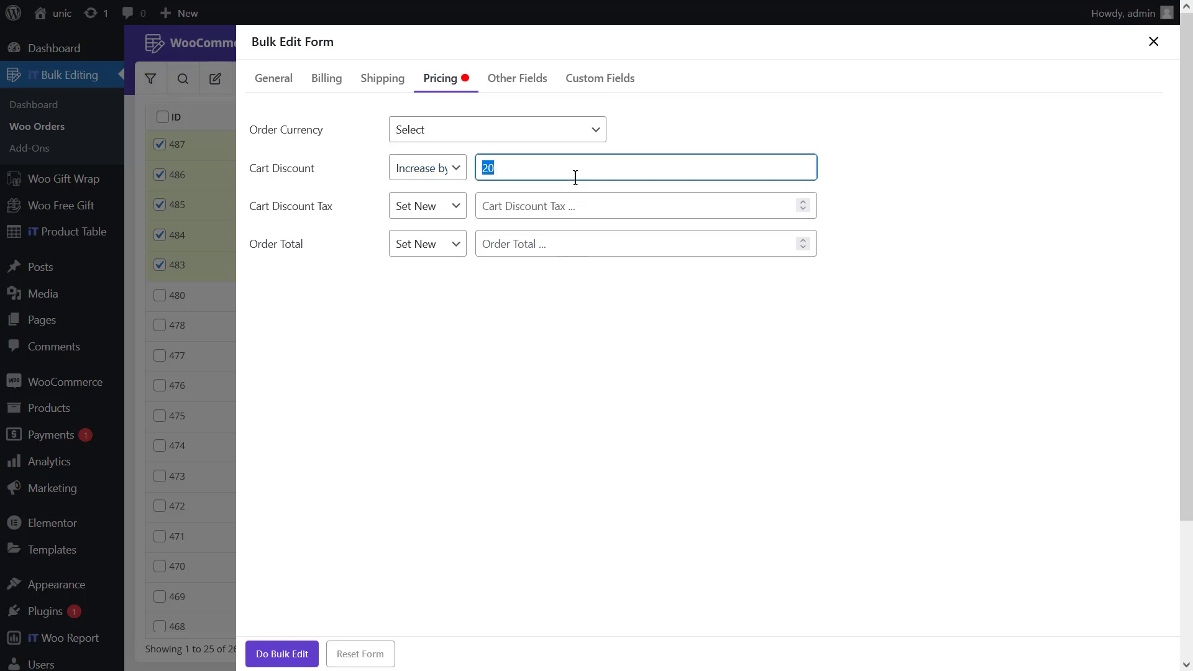
{"action": "type", "text": "20"}
{"action": "left_click", "coordinate": [297, 659]}
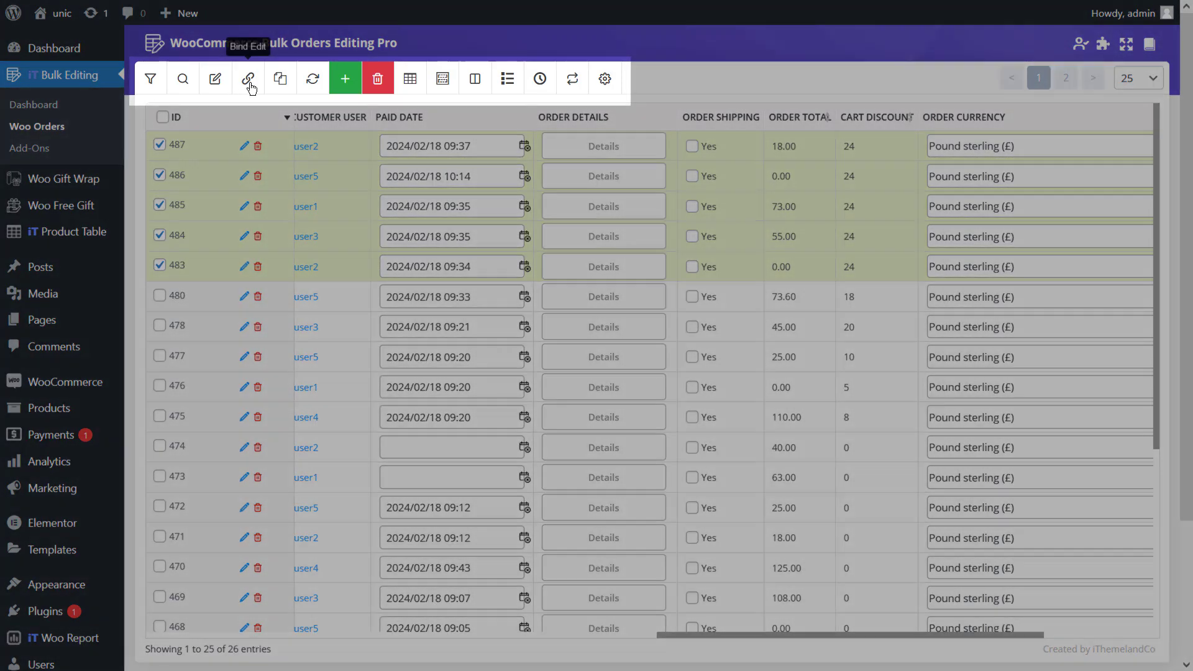
Step: Turn on Bind Edit and set the Cart Discount of all selected orders to 15 by editing the second order's cell
{"action": "left_click", "coordinate": [250, 85]}
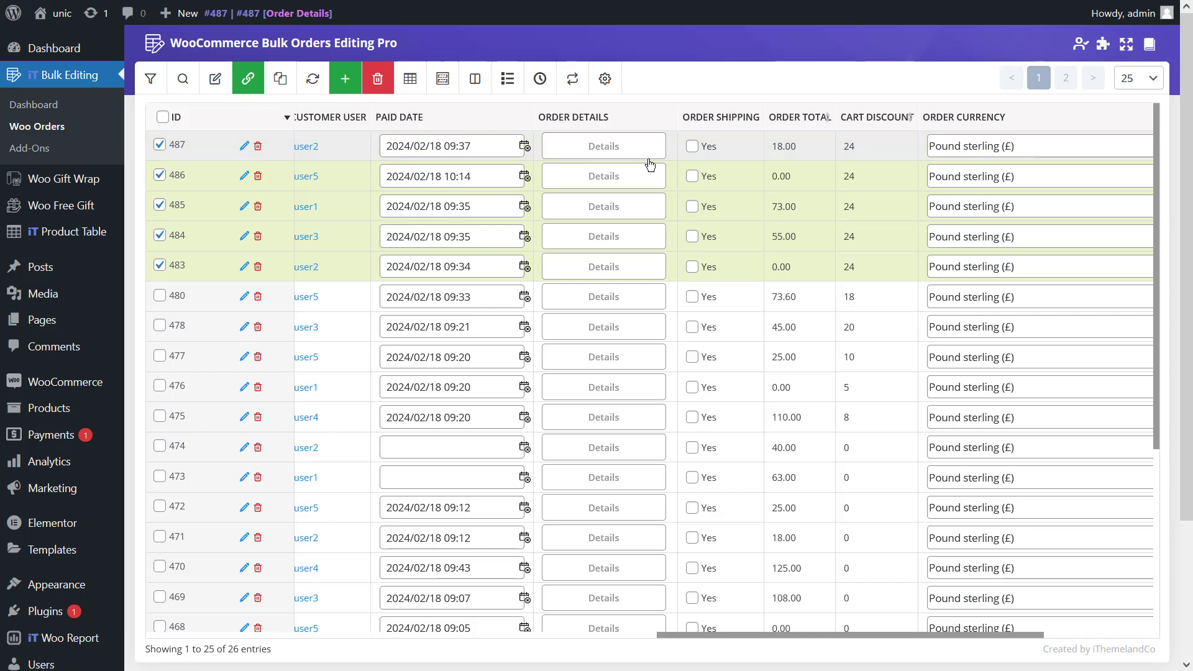
{"action": "left_click", "coordinate": [857, 182]}
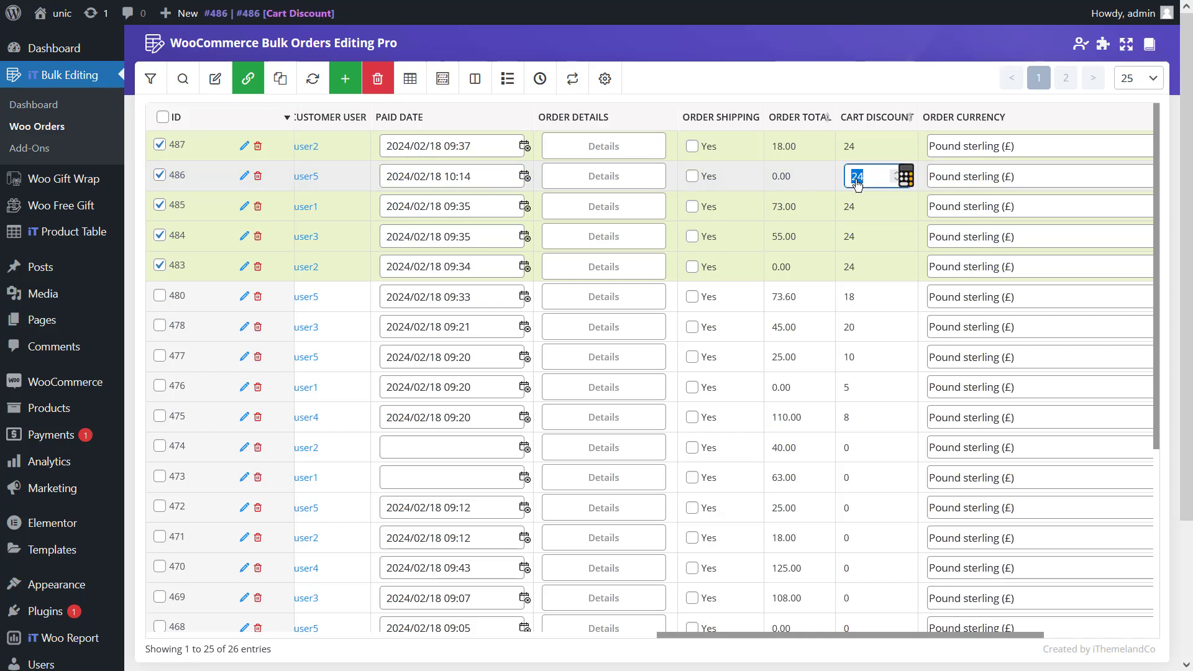
{"action": "type", "text": "15"}
{"action": "key", "text": "Return"}
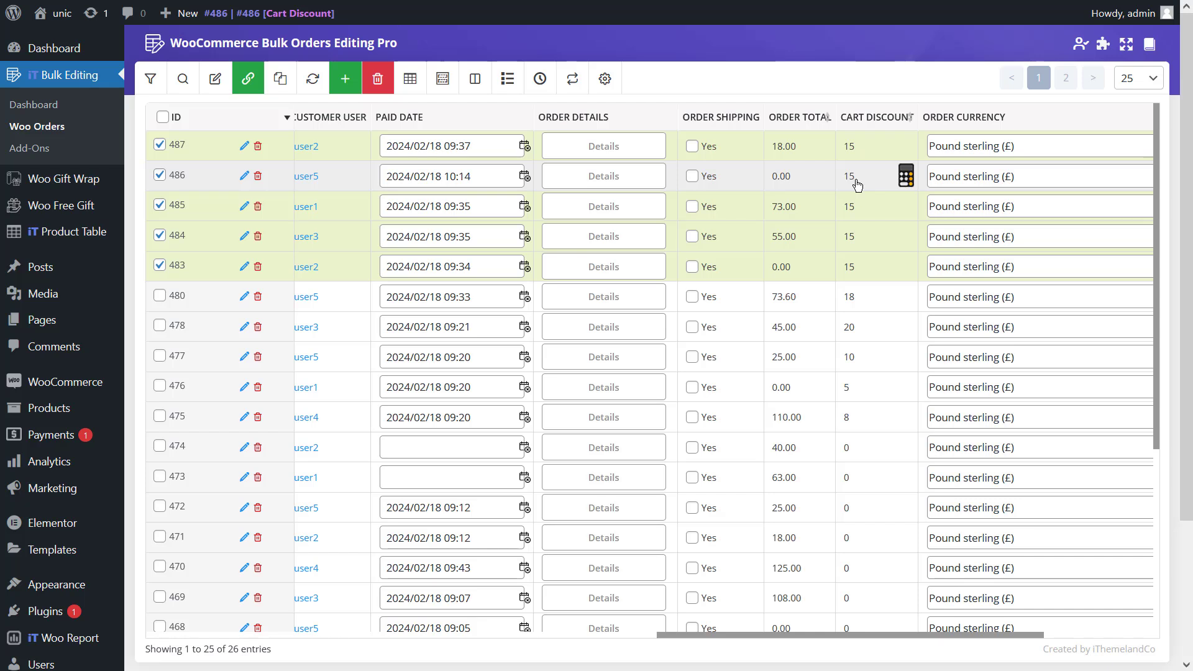
Step: Subtract 7 from the selected orders' Cart Discount using the calculator of the second order with Bind Edit on
{"action": "left_click", "coordinate": [905, 182]}
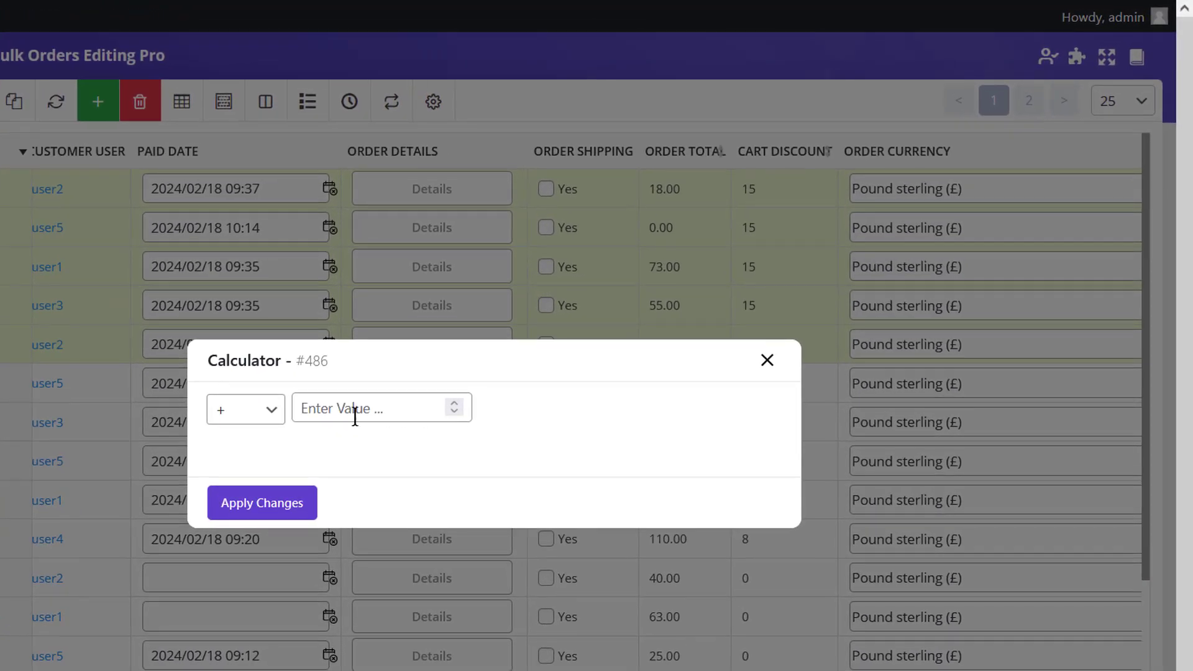
{"action": "left_click", "coordinate": [267, 419]}
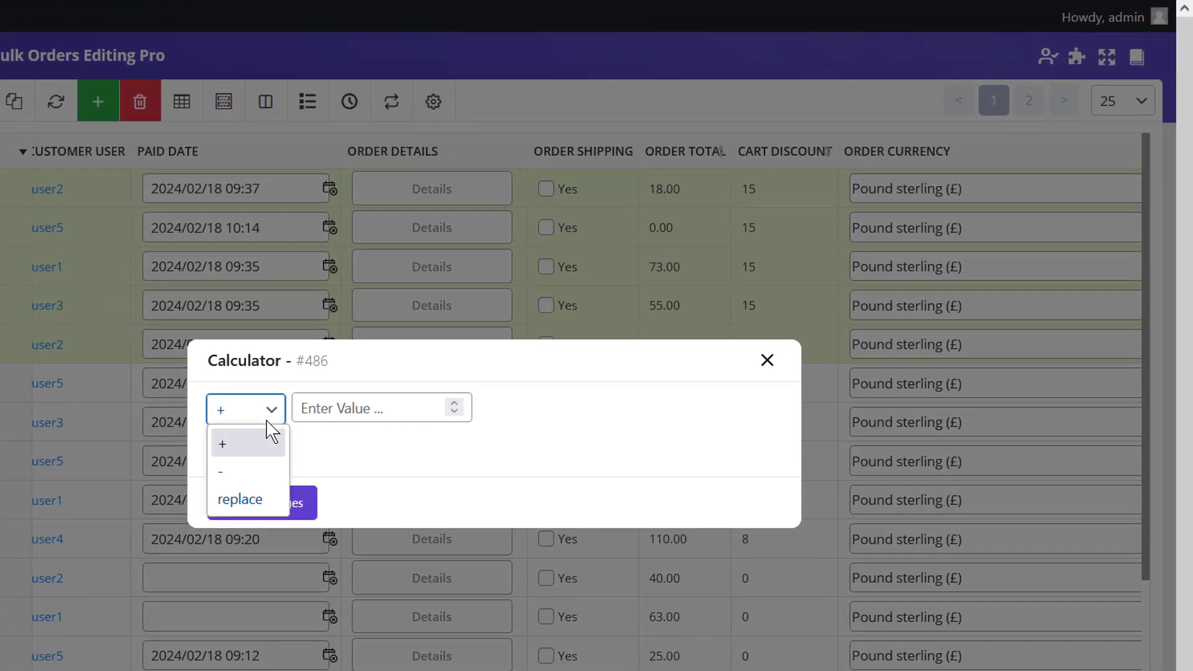
{"action": "left_click", "coordinate": [359, 416]}
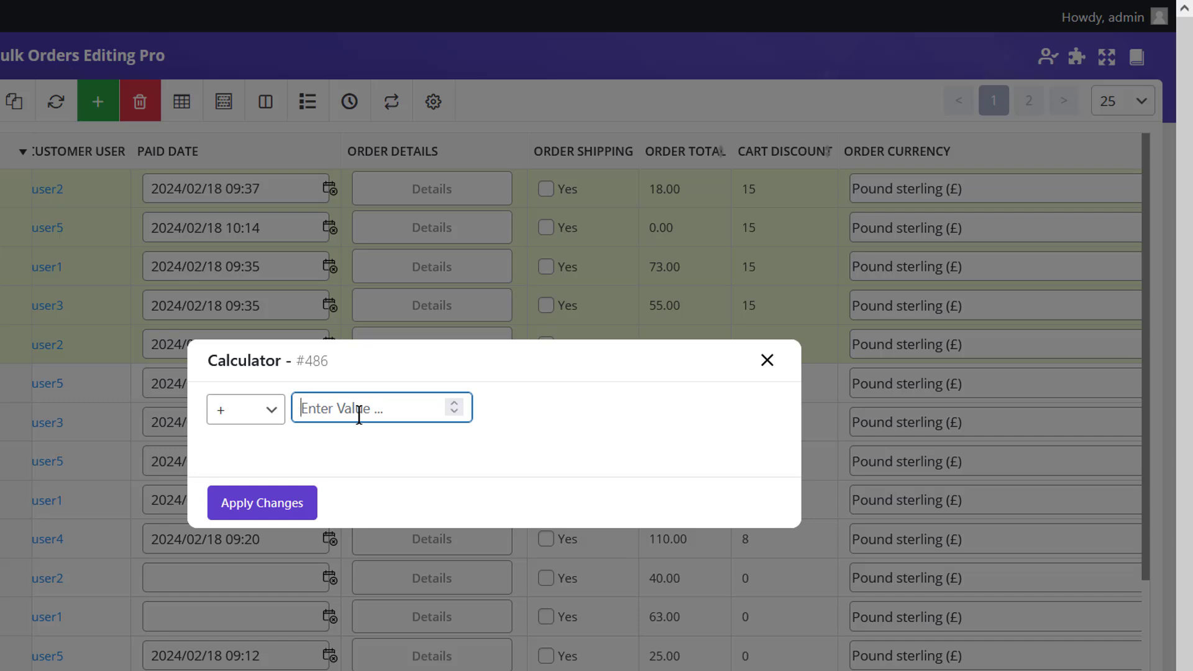
{"action": "left_click", "coordinate": [269, 415]}
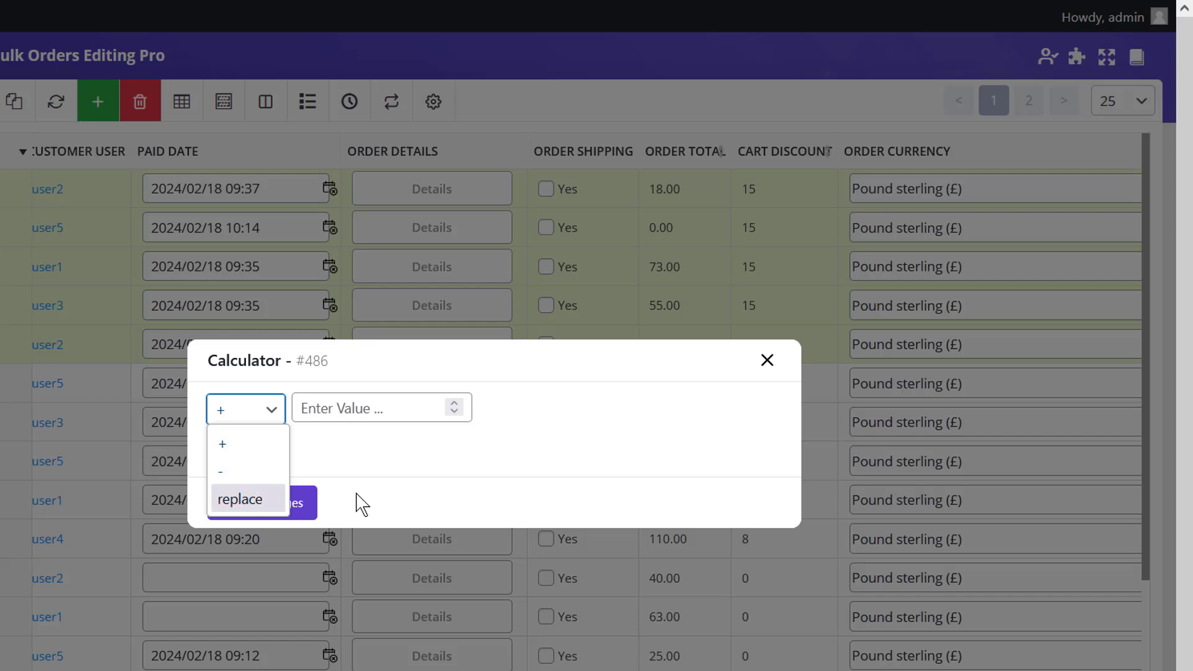
{"action": "left_click", "coordinate": [371, 448]}
{"action": "left_click", "coordinate": [373, 410]}
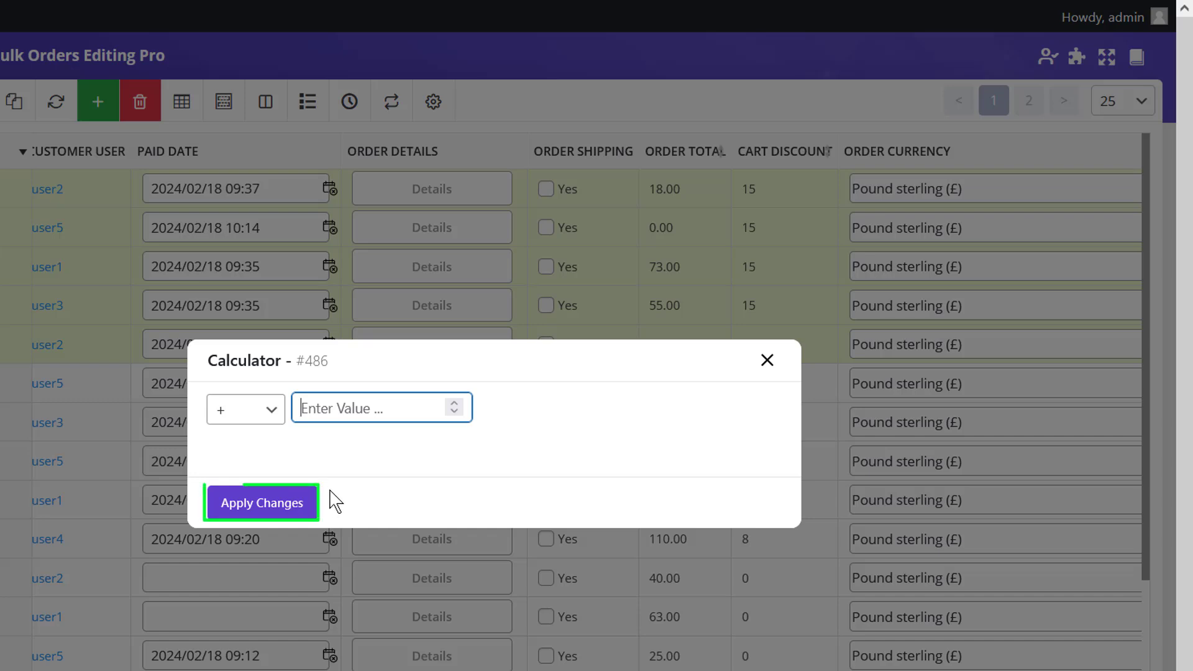
{"action": "left_click", "coordinate": [241, 411]}
{"action": "left_click", "coordinate": [264, 470]}
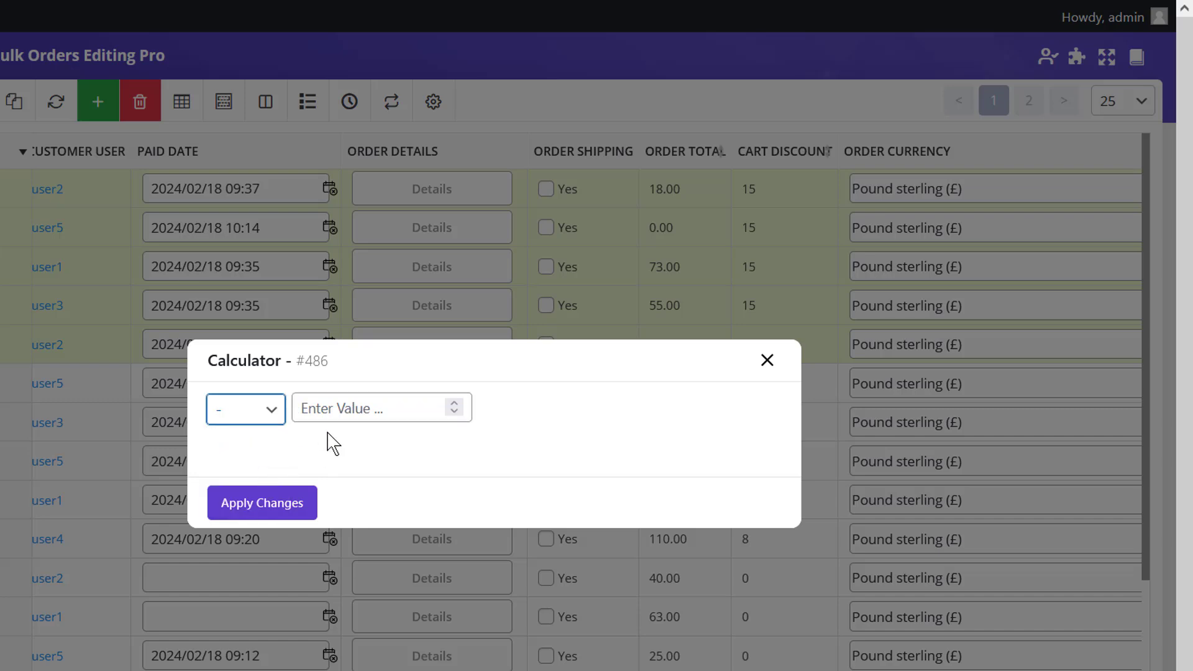
{"action": "left_click", "coordinate": [328, 415]}
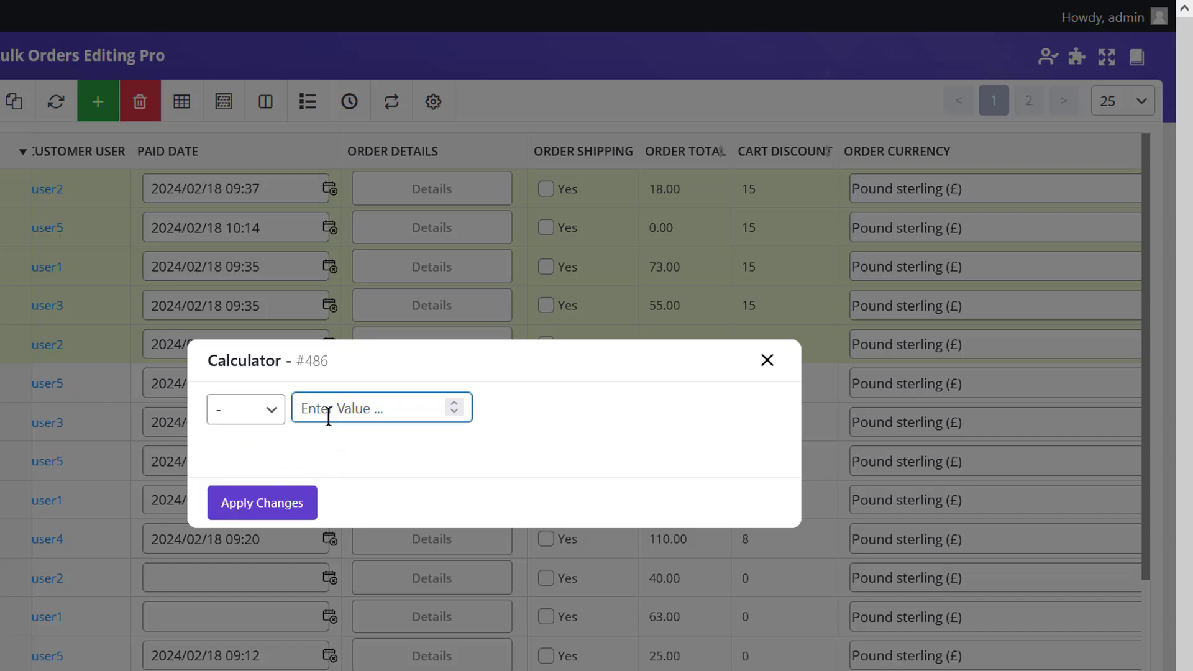
{"action": "type", "text": "7"}
{"action": "left_click", "coordinate": [259, 513]}
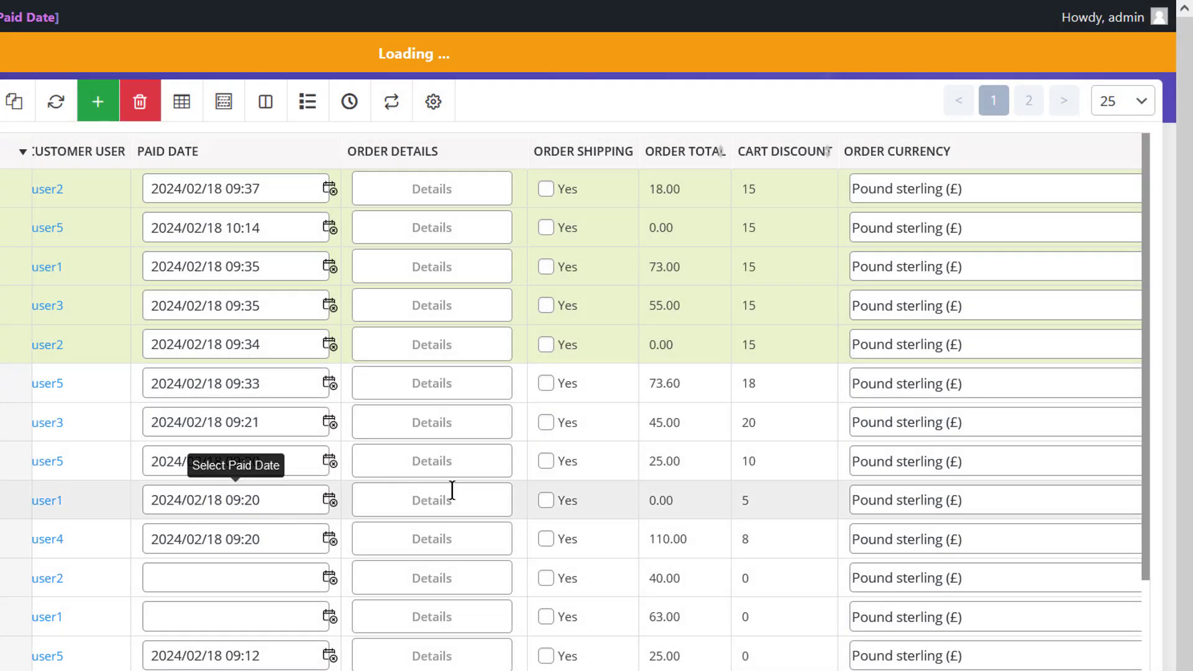